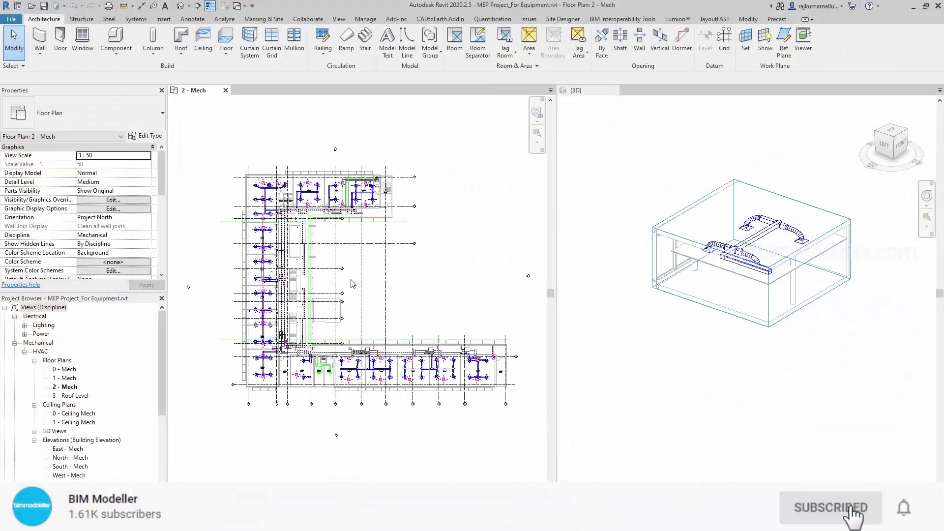
# Pan the 2 - Mech plan, then open 3 - Roof Level and zoom around its HVAC plan
pyautogui.moveTo(353, 284); pyautogui.dragTo(397, 273, button='middle')
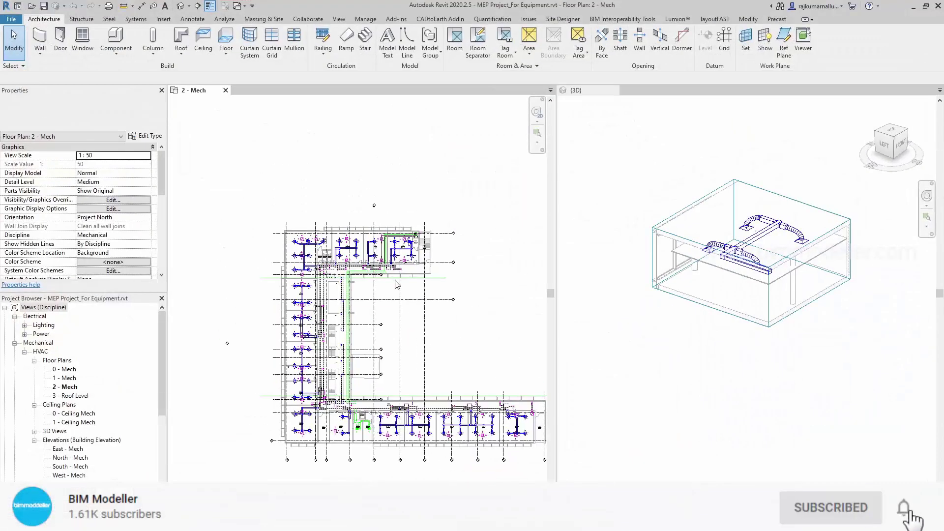
pyautogui.scroll(5, 397, 272)
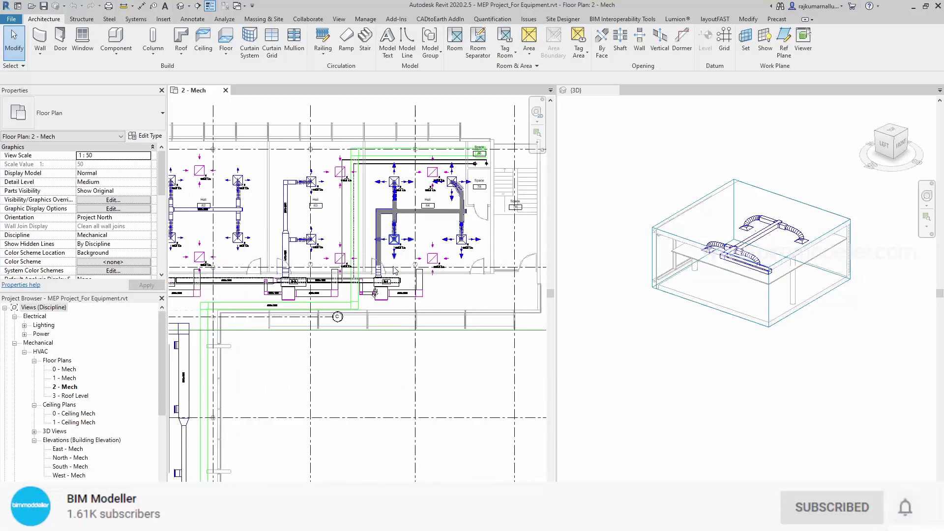
pyautogui.scroll(4, 395, 270)
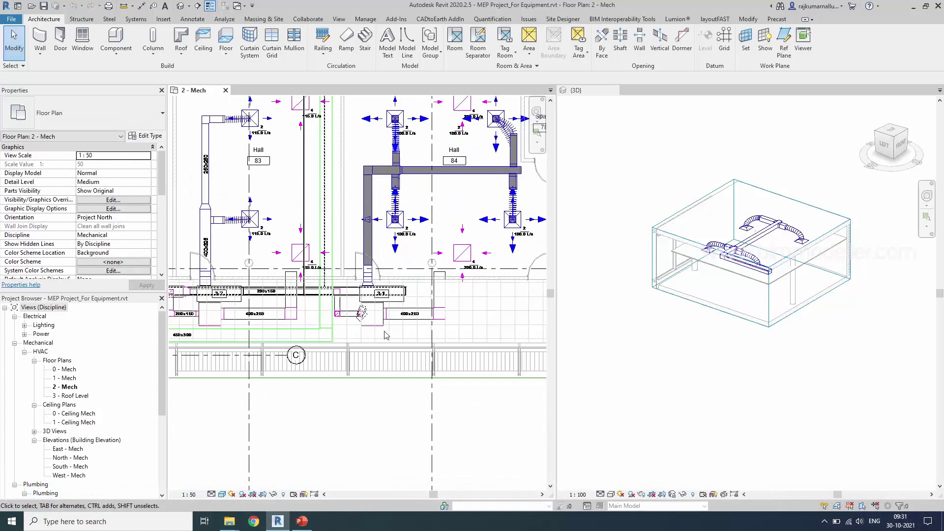
pyautogui.doubleClick(77, 396)
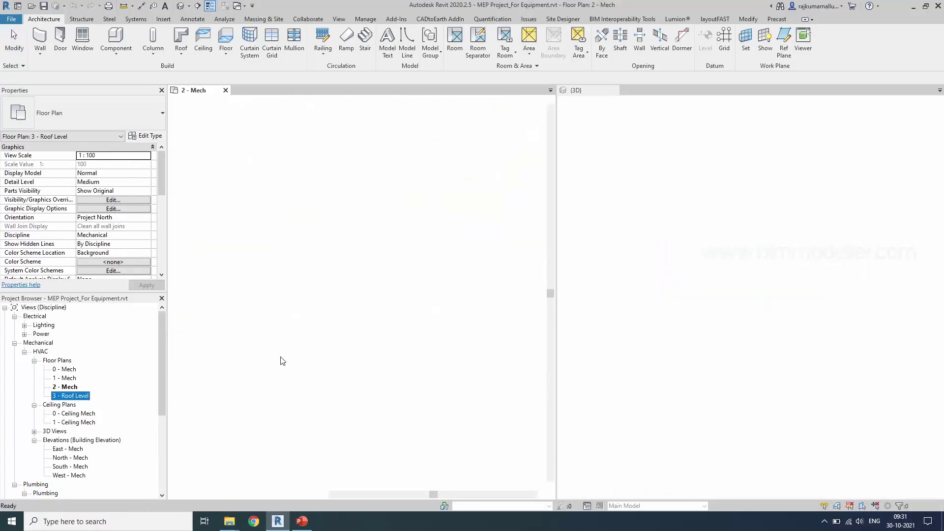
pyautogui.scroll(6, 358, 193)
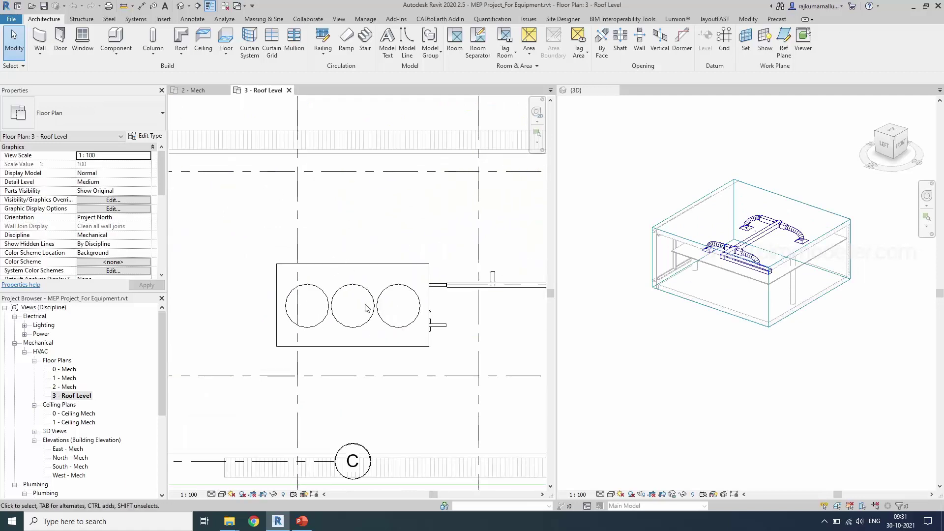
pyautogui.scroll(-6, 348, 238)
pyautogui.scroll(-2, 348, 239)
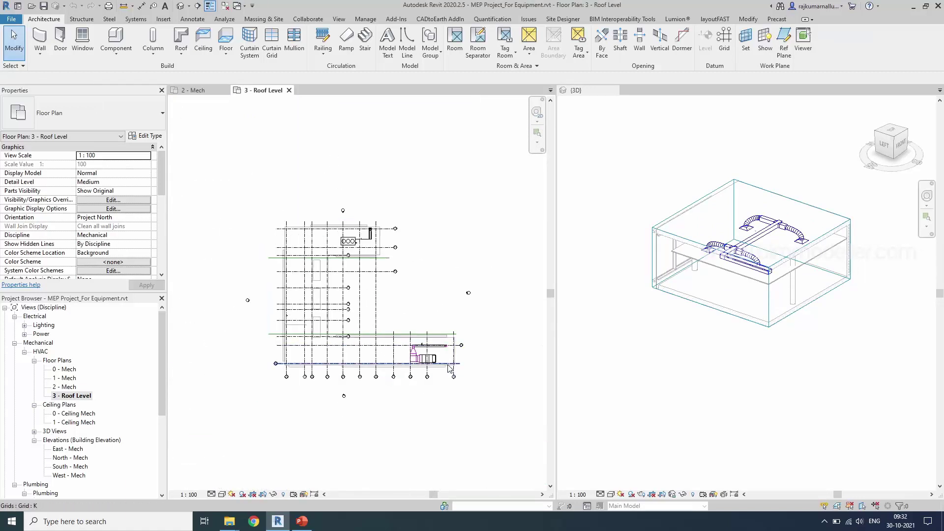
pyautogui.scroll(8, 420, 357)
pyautogui.scroll(1, 420, 358)
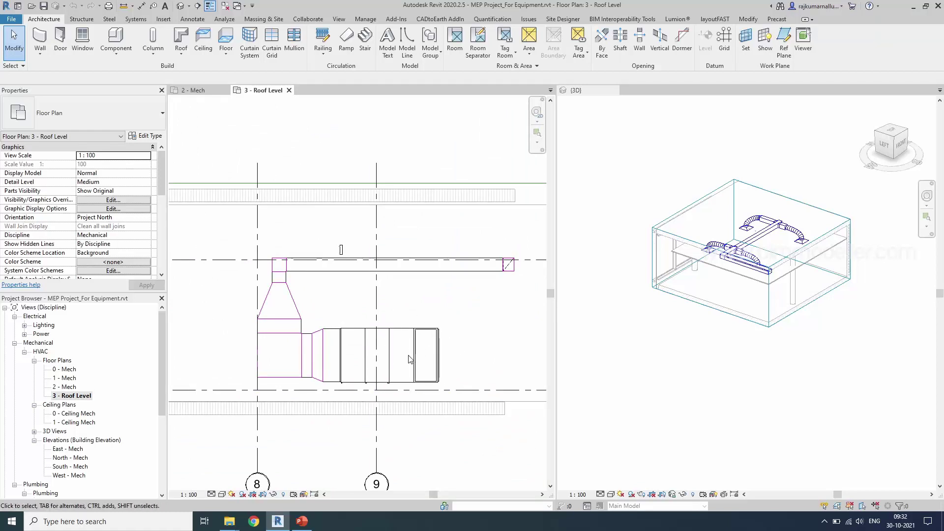
pyautogui.scroll(-5, 421, 369)
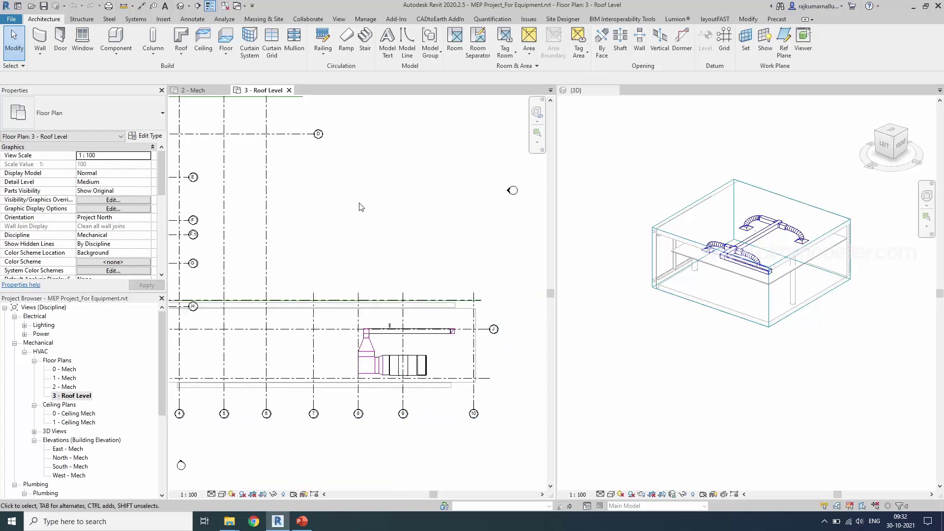
pyautogui.scroll(3, 407, 331)
pyautogui.scroll(4, 273, 255)
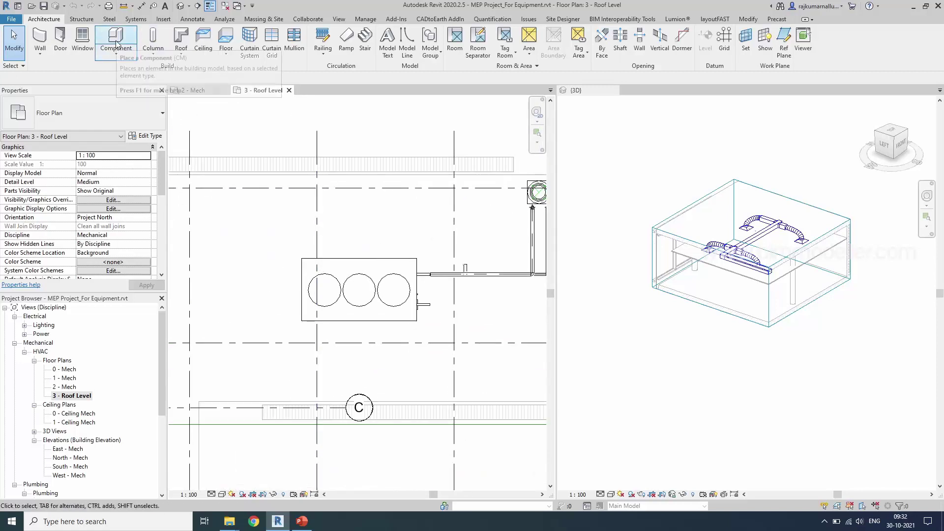
# Start Load Family from Mechanical Equipment and browse into the Mechanical > MEP library folder
pyautogui.click(136, 20)
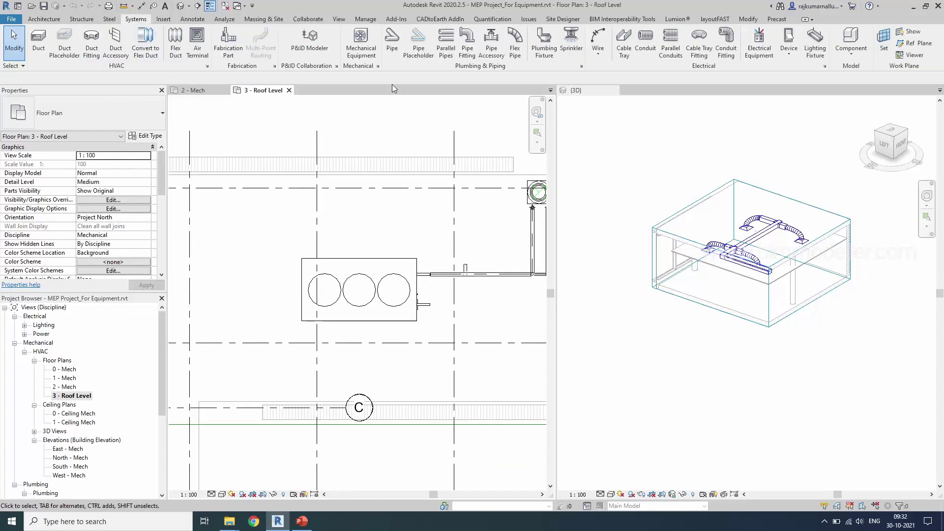
pyautogui.click(362, 43)
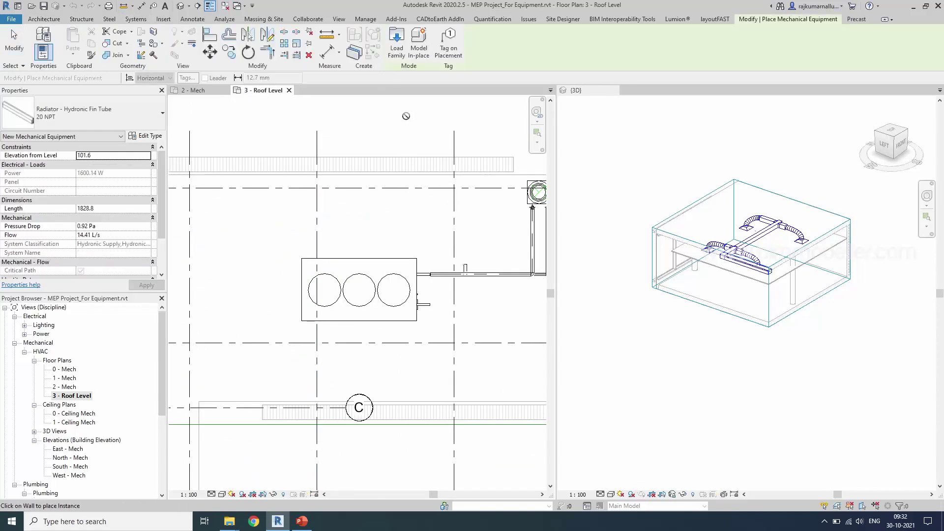
pyautogui.click(397, 47)
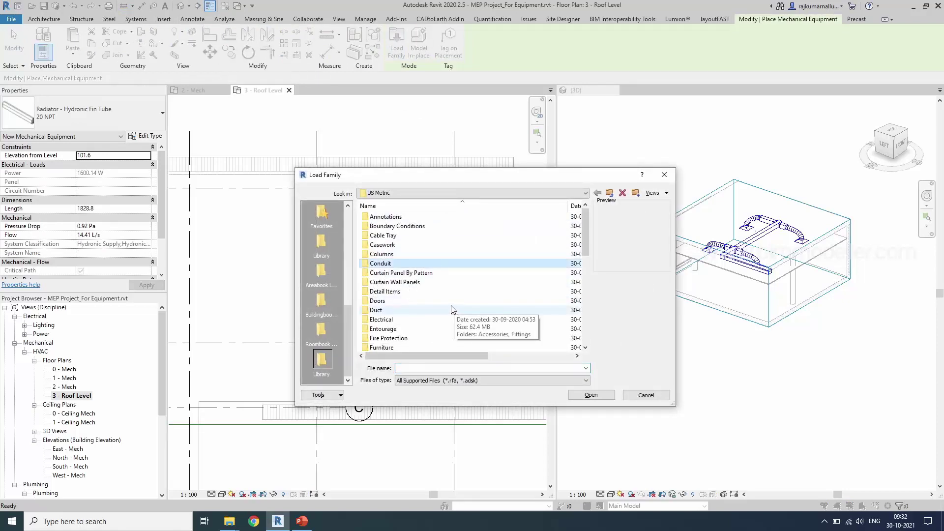
pyautogui.scroll(-1, 452, 307)
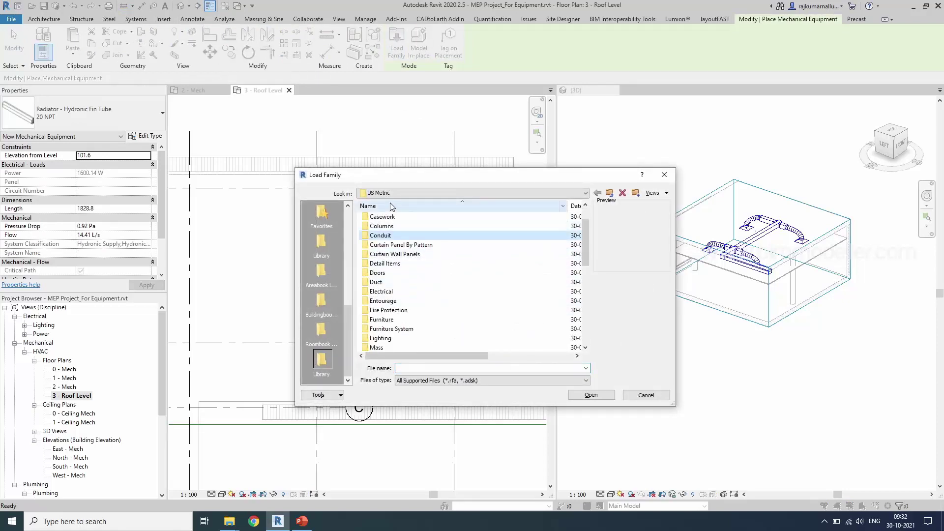
pyautogui.click(409, 309)
pyautogui.press('m')
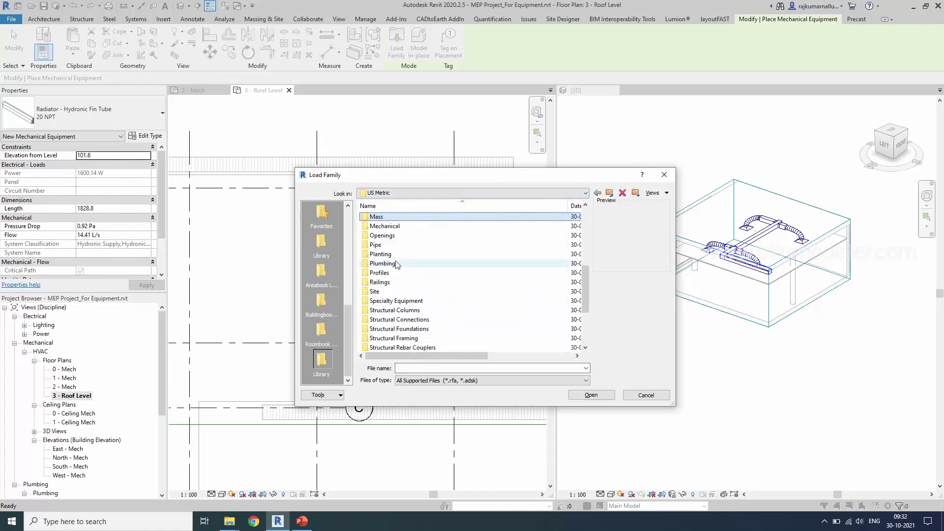
pyautogui.doubleClick(384, 226)
pyautogui.click(388, 227)
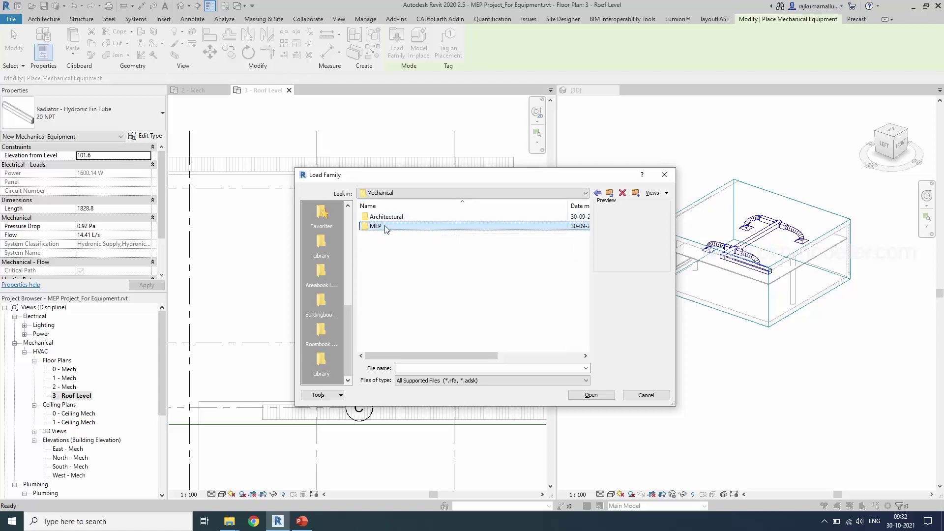
pyautogui.doubleClick(386, 228)
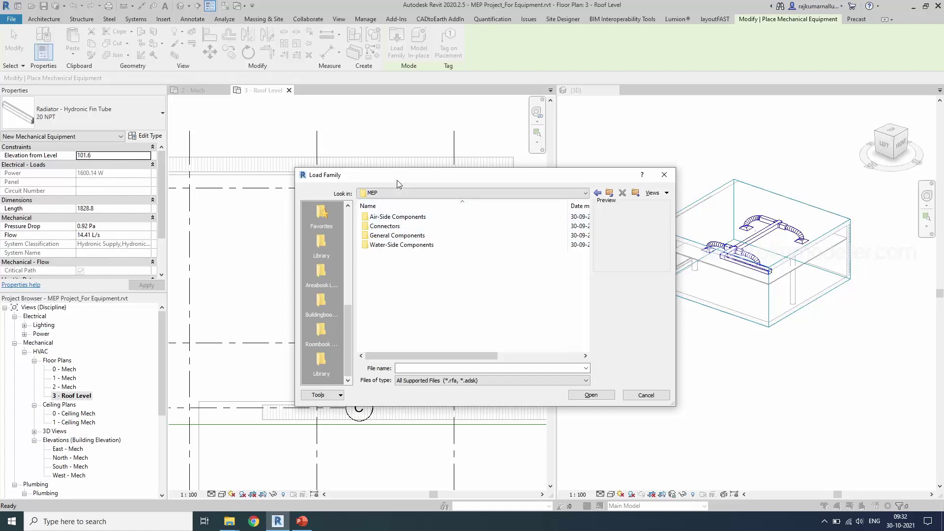
# Open Water-Side Components > Cooling Towers and select the closed-circuit counterflow 67-189 kW file
pyautogui.moveTo(397, 180); pyautogui.dragTo(528, 179)
pyautogui.doubleClick(533, 241)
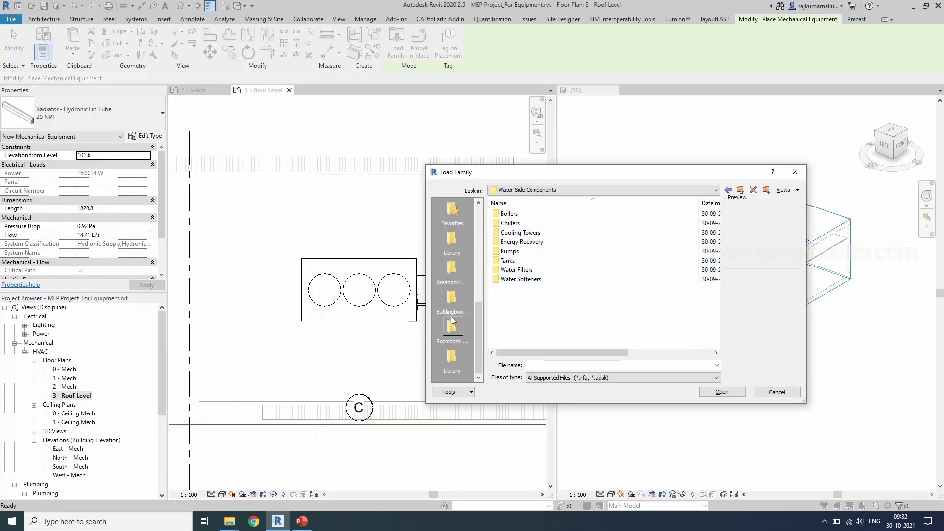
pyautogui.moveTo(502, 175); pyautogui.dragTo(619, 190)
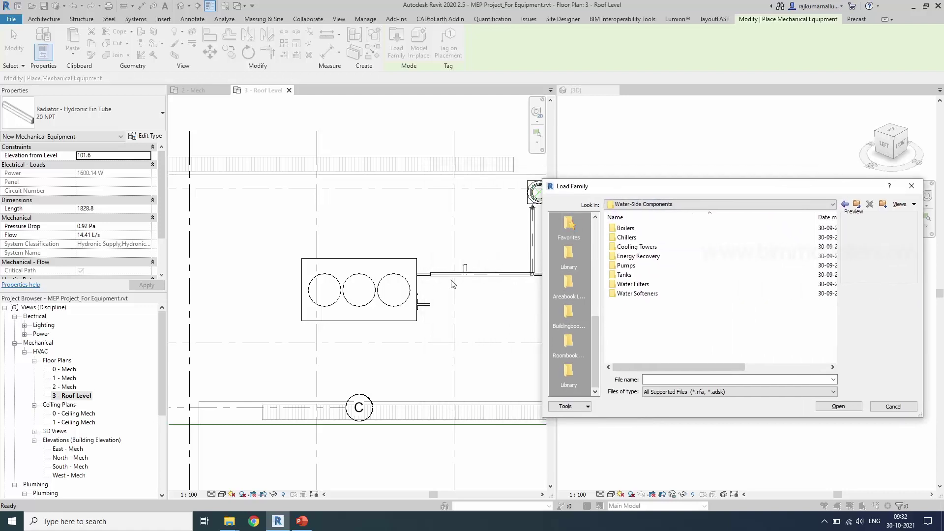
pyautogui.moveTo(654, 188); pyautogui.dragTo(488, 175)
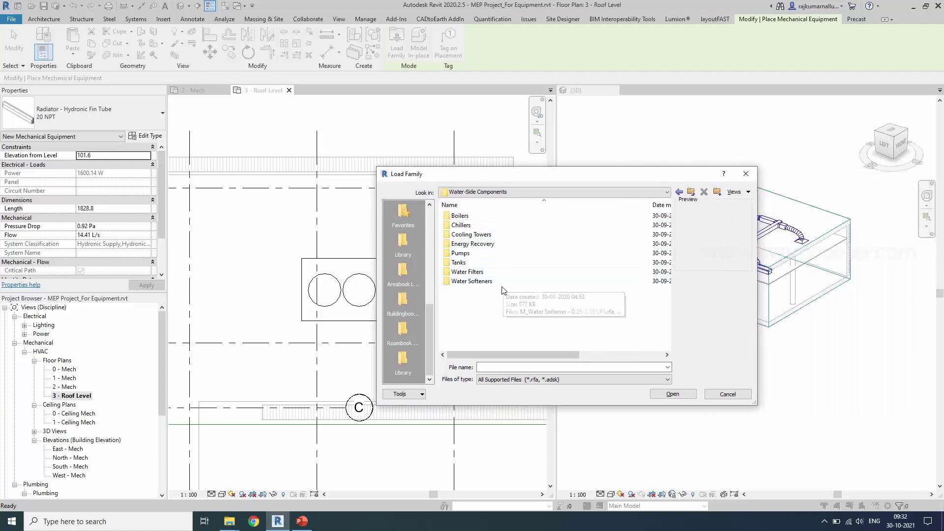
pyautogui.click(493, 262)
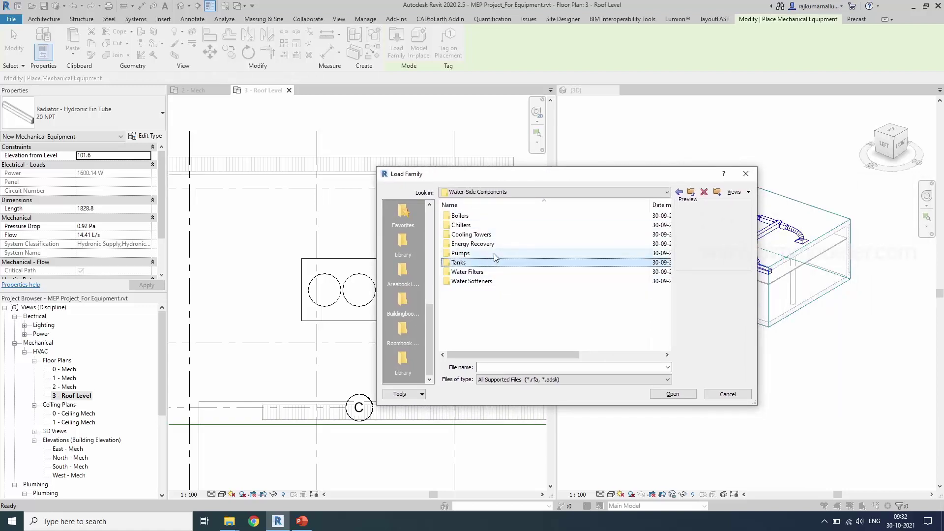
pyautogui.click(490, 217)
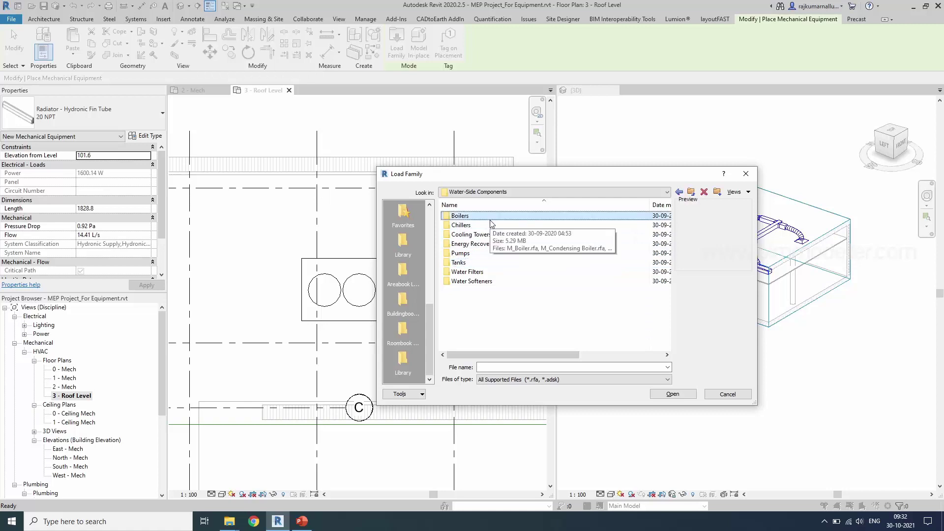
pyautogui.press('Down')
pyautogui.press('Down')
pyautogui.press('Return')
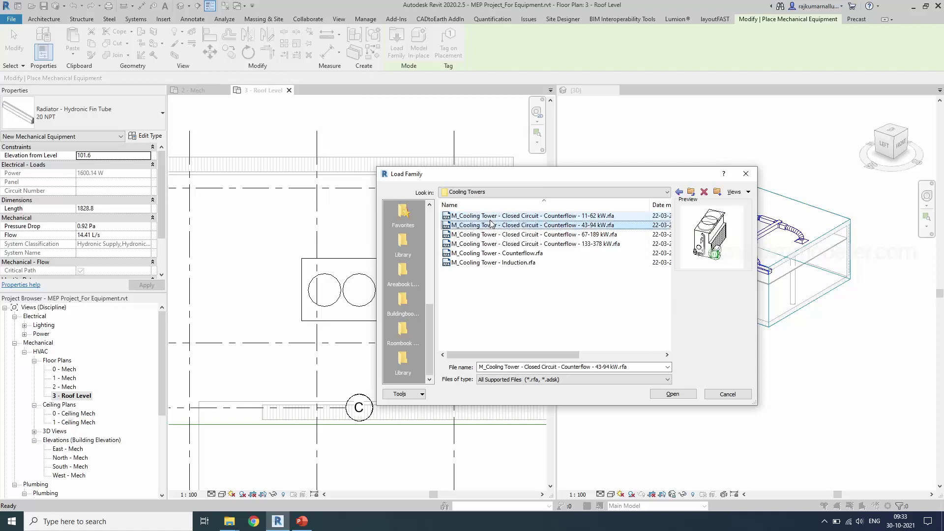
pyautogui.press('Down')
pyautogui.press('Down')
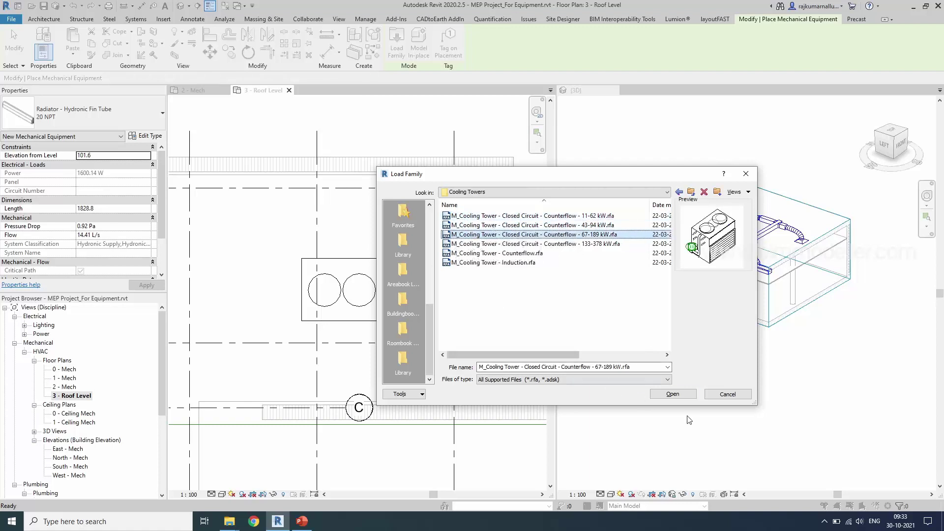
# Load the cooling tower family, rotate it two quarter turns and place it over the CAD unit
pyautogui.click(676, 397)
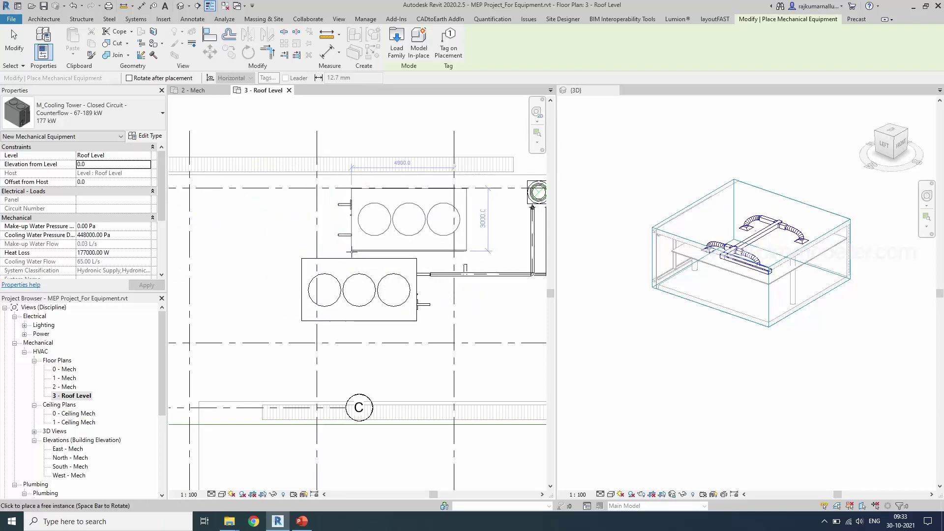
pyautogui.press('space')
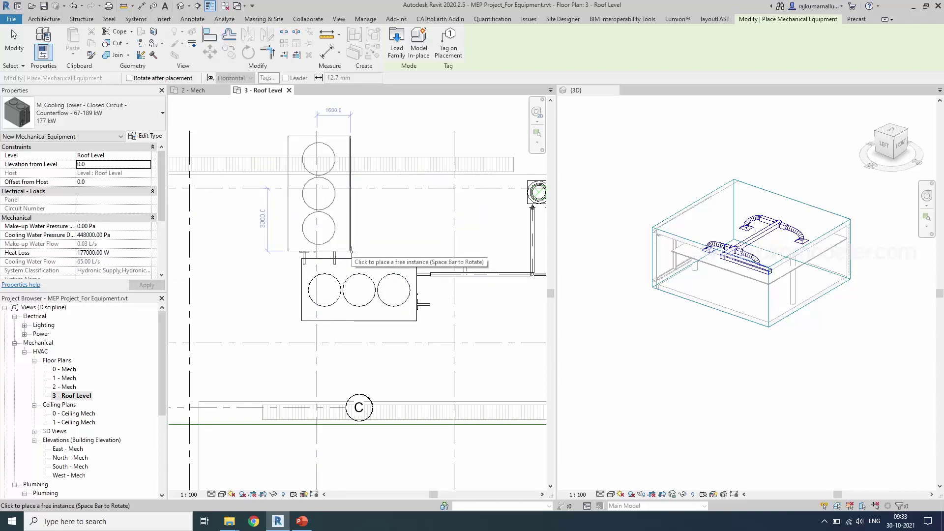
pyautogui.press('space')
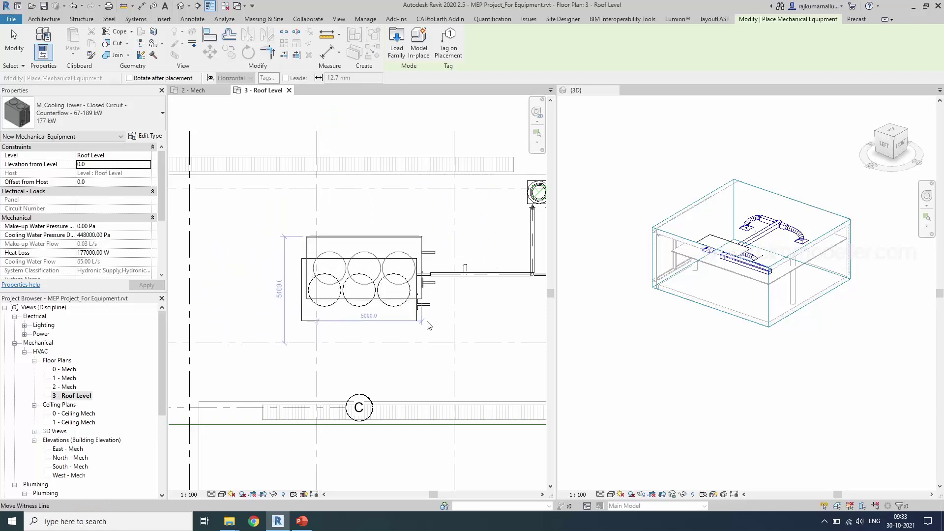
pyautogui.click(421, 237)
# Align the cooling tower's left and bottom edges to the CAD outline's edges with AL
pyautogui.press('a')
pyautogui.press('l')
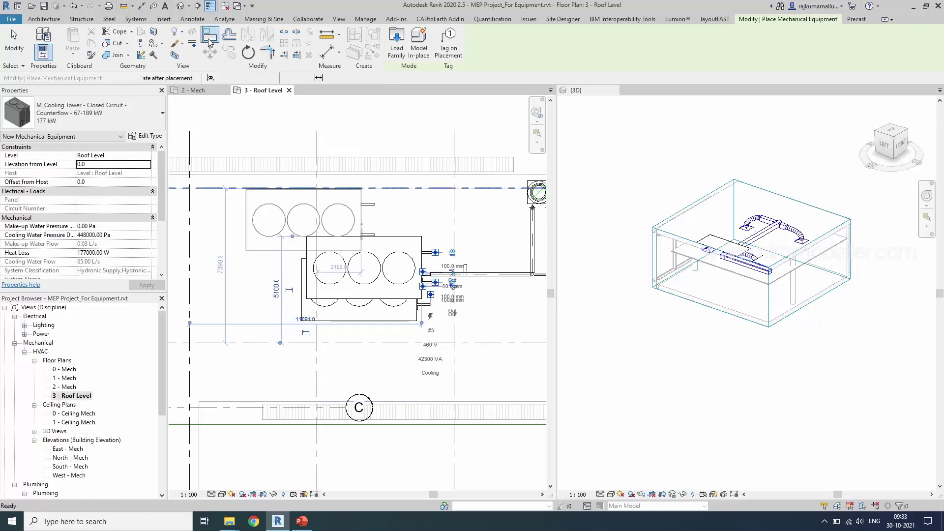
pyautogui.click(302, 285)
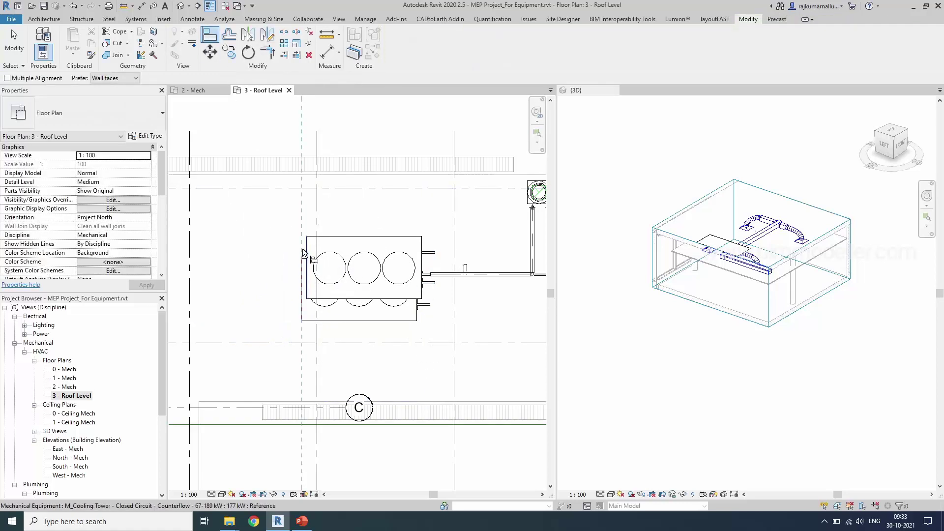
pyautogui.click(307, 268)
pyautogui.click(358, 321)
pyautogui.click(375, 299)
pyautogui.press('Escape')
pyautogui.press('Escape')
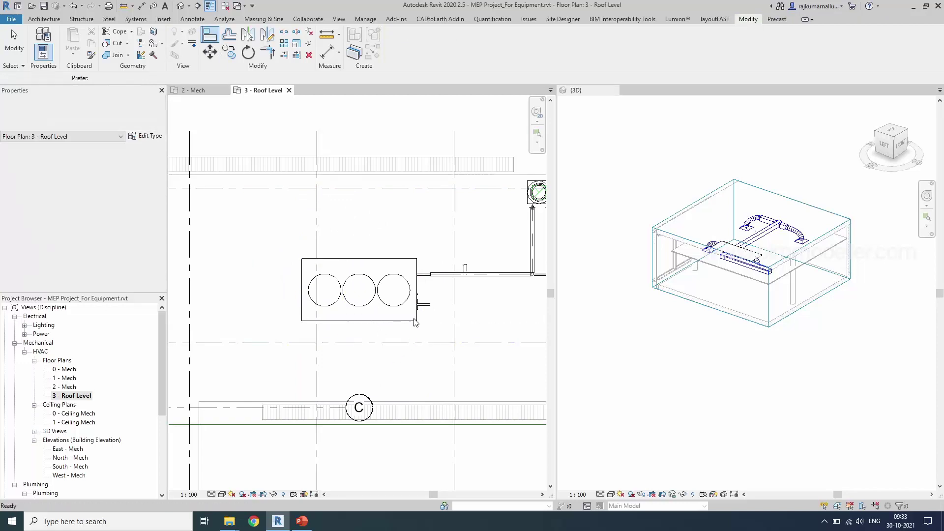
# Crop the 3D view around the selected cooling tower with Selection Box
pyautogui.click(417, 307)
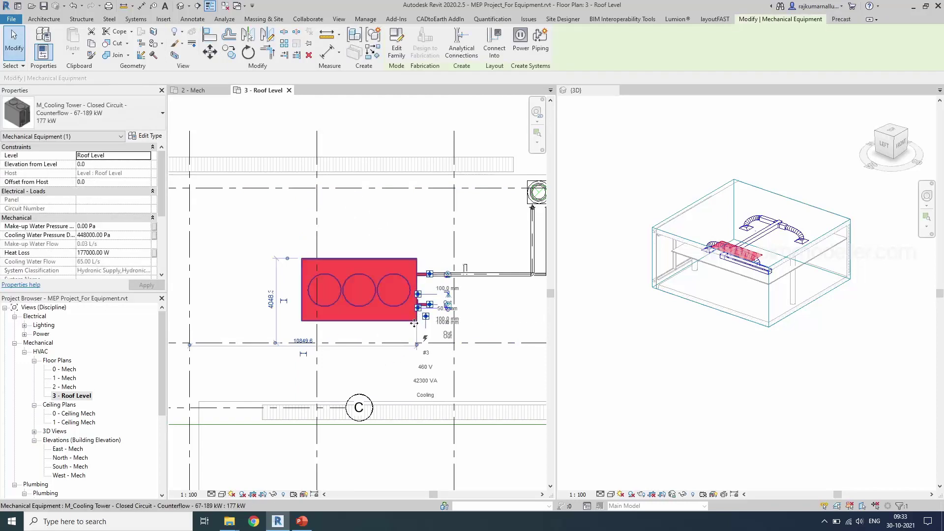
pyautogui.press('Escape')
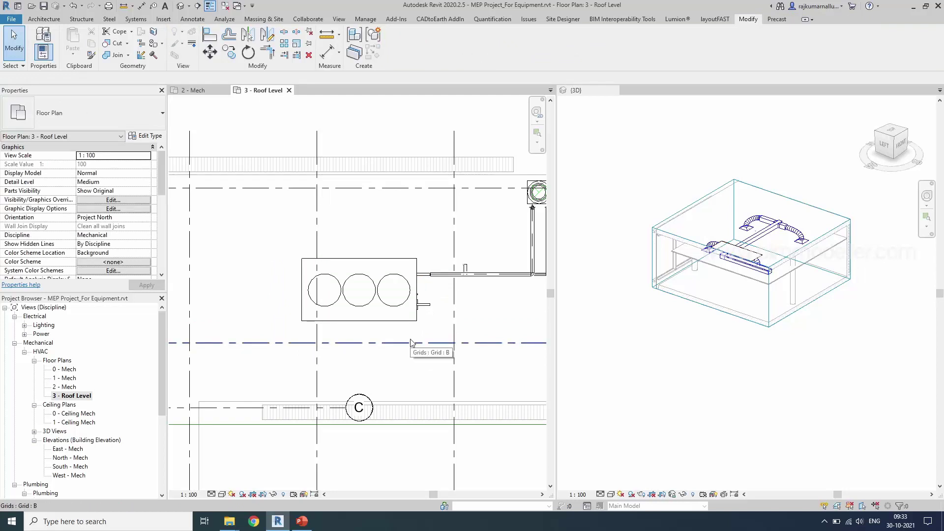
pyautogui.click(399, 311)
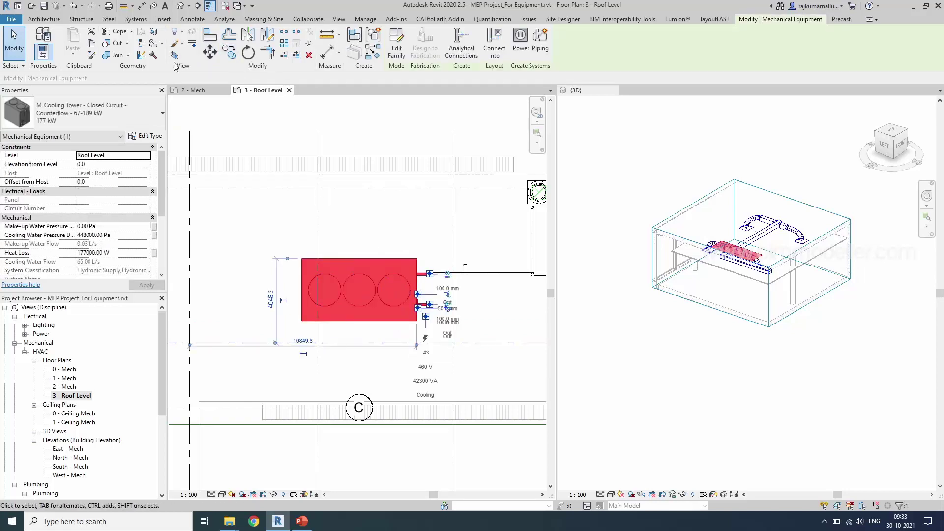
pyautogui.click(175, 58)
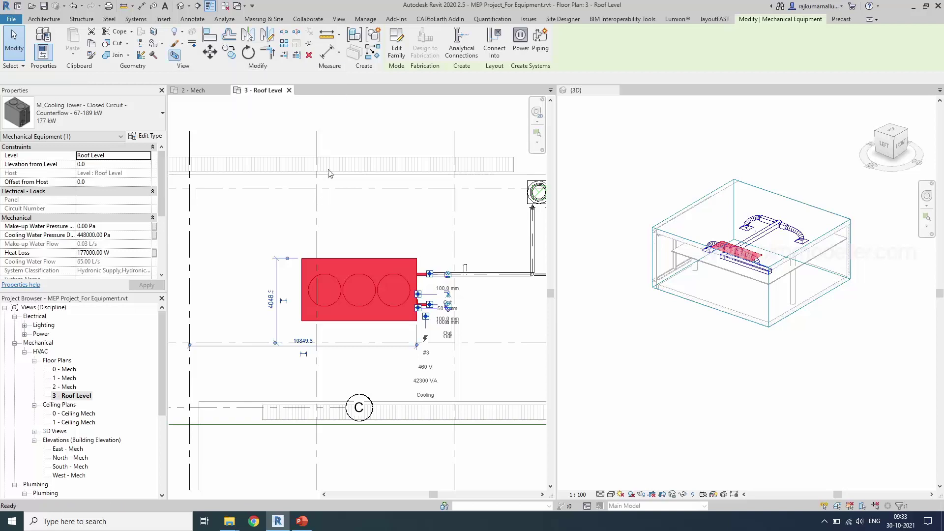
pyautogui.click(786, 344)
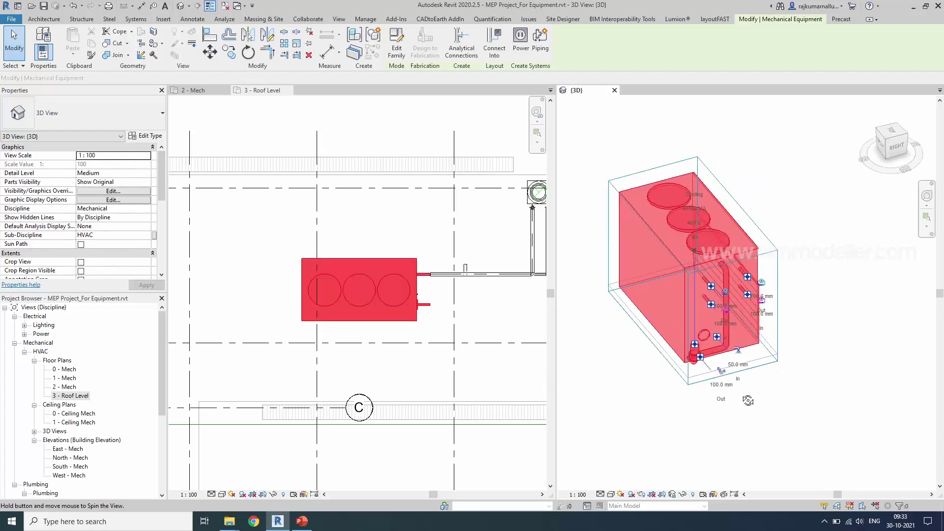
# Pan the roof plan to the AHU and duct near grids 8–10
pyautogui.scroll(-5, 381, 343)
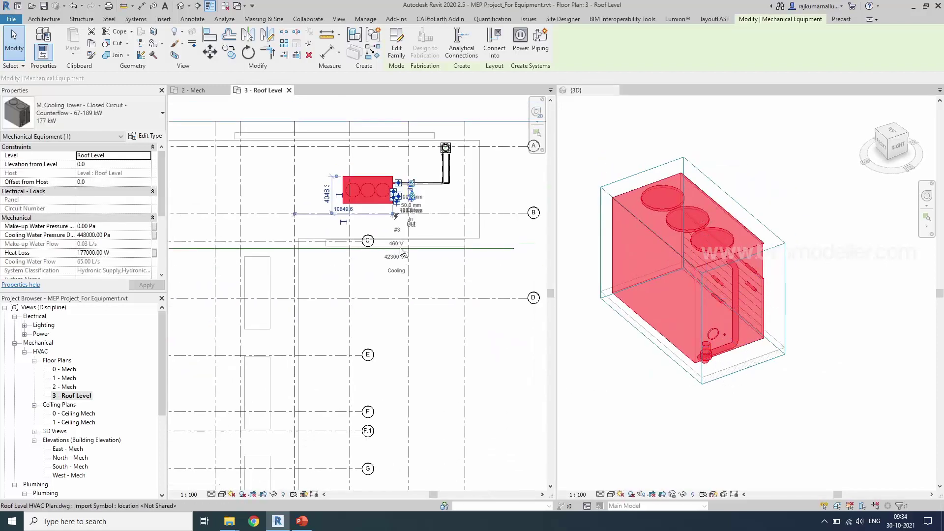
pyautogui.moveTo(396, 388); pyautogui.dragTo(368, 344, button='middle')
pyautogui.scroll(5, 369, 295)
pyautogui.press('Escape')
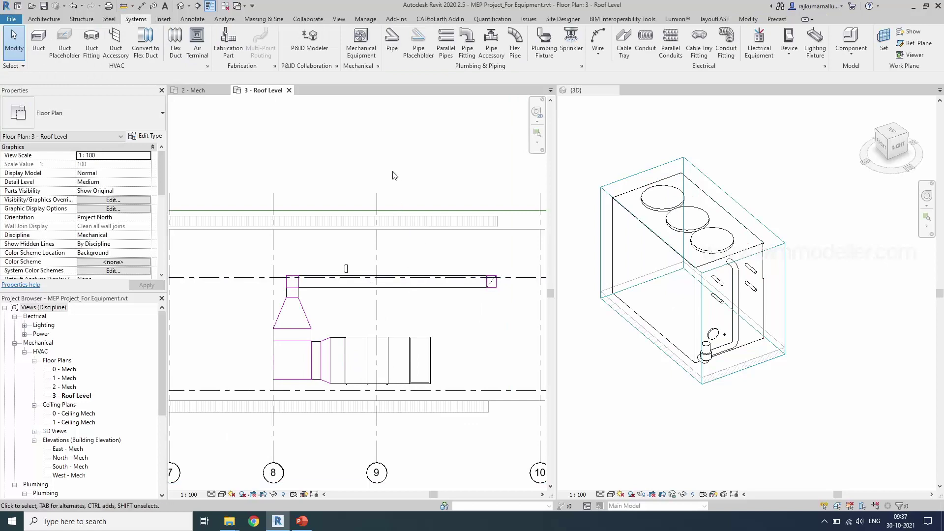
# Load M_Outdoor AHU - Horizontal.rfa from 18_How to Place Equipment in Revit, overwriting the existing version
pyautogui.click(361, 42)
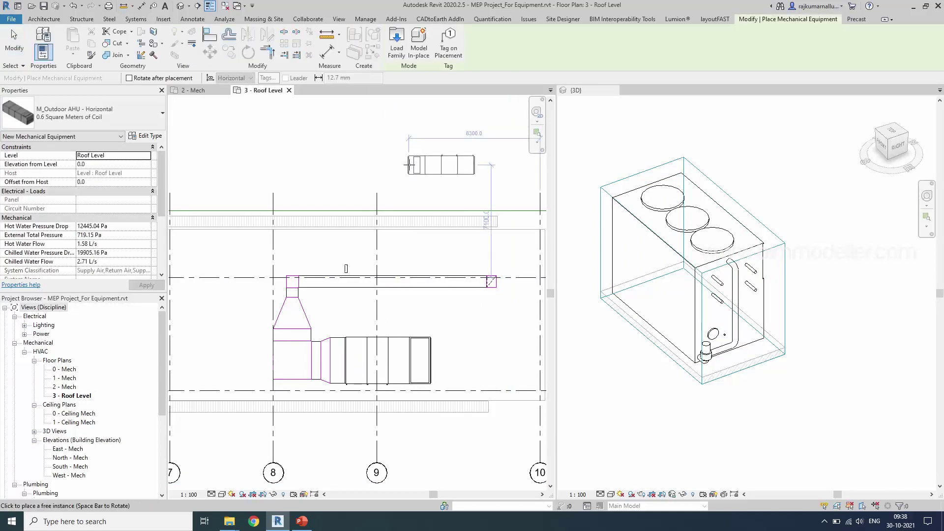
pyautogui.click(397, 42)
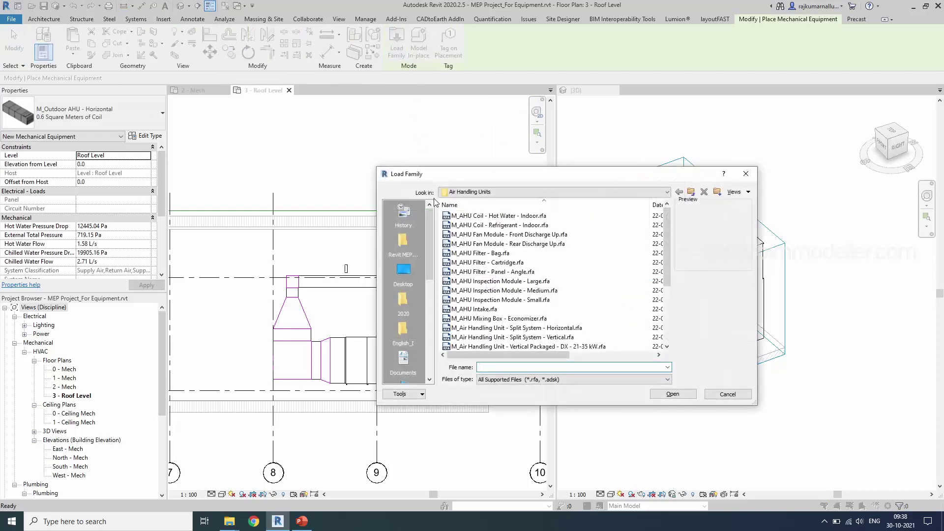
pyautogui.moveTo(512, 179); pyautogui.dragTo(422, 175)
pyautogui.click(314, 238)
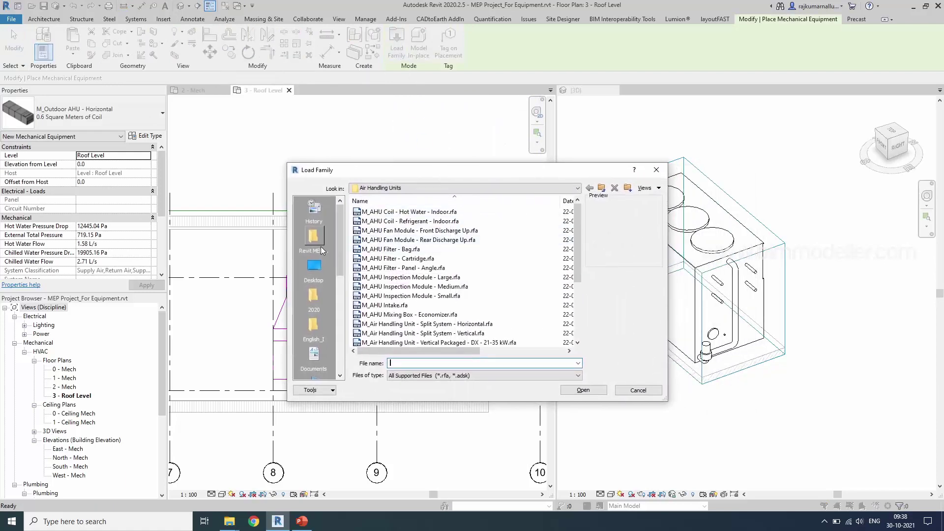
pyautogui.scroll(-3, 403, 273)
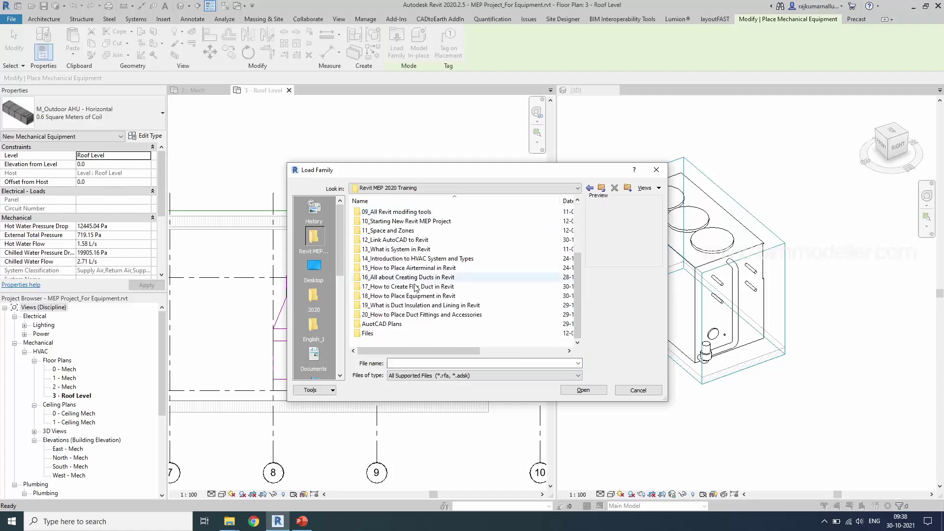
pyautogui.doubleClick(416, 297)
pyautogui.click(384, 212)
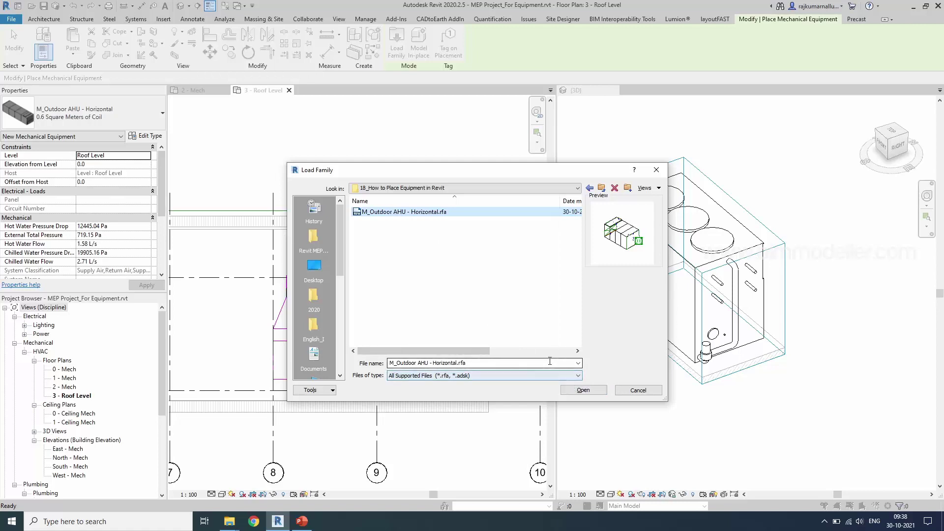
pyautogui.click(580, 390)
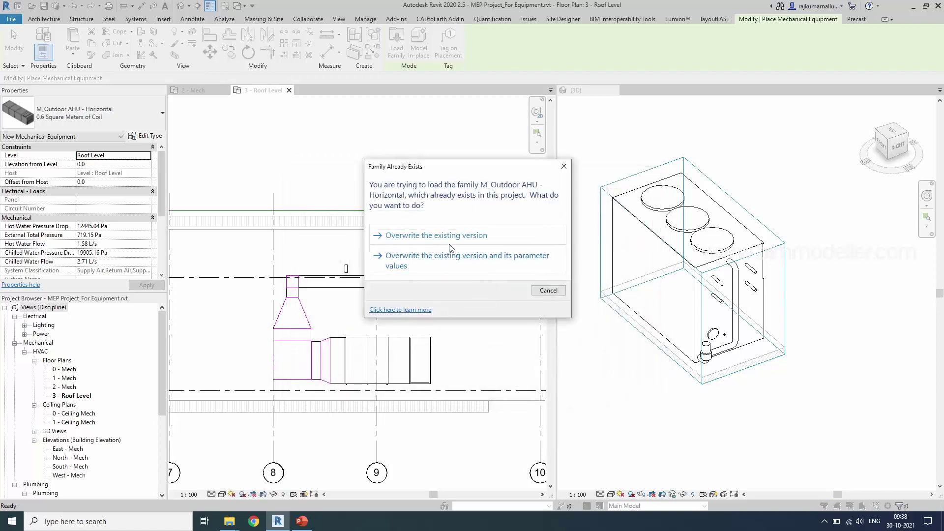
pyautogui.click(452, 236)
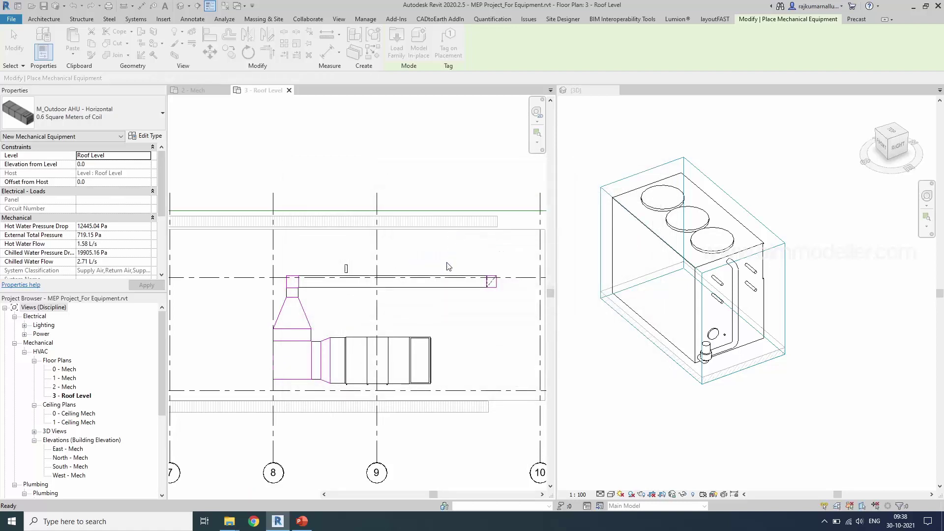
# Place a 5.7 Square Meters of Coil AHU just above the existing unit between grids 8 and 9
pyautogui.click(95, 124)
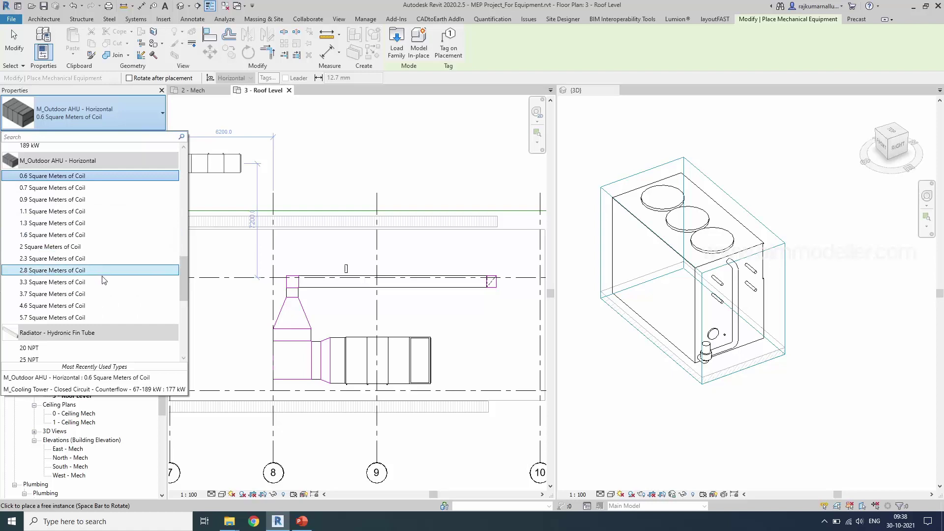
pyautogui.click(96, 317)
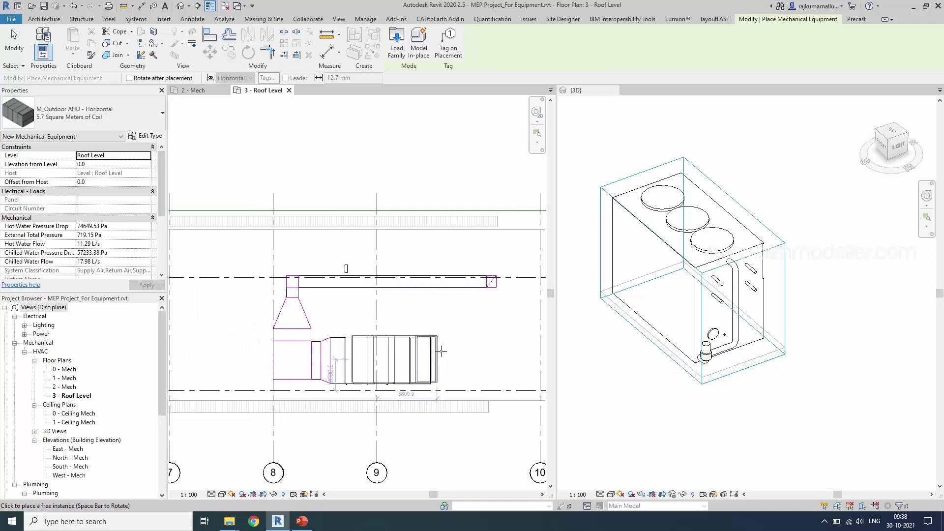
pyautogui.click(434, 314)
pyautogui.press('Escape')
pyautogui.press('Escape')
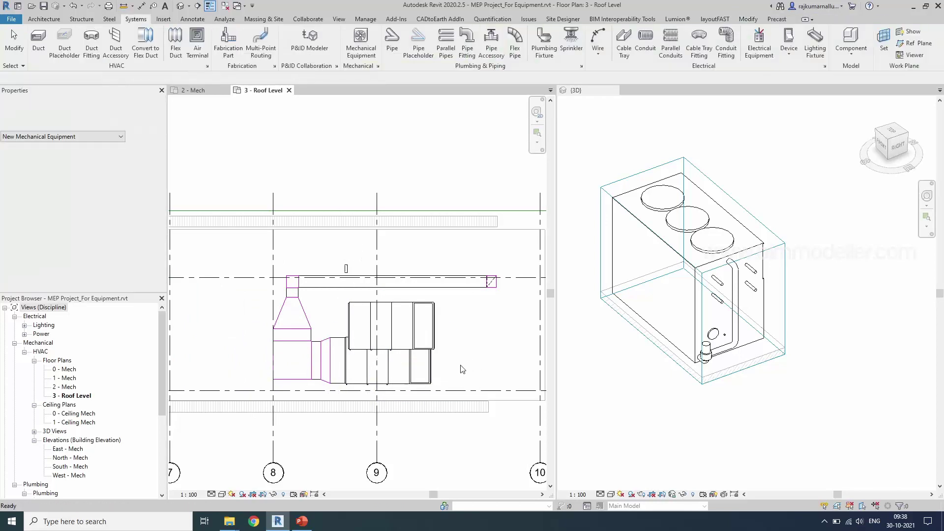
# Align the new AHU's edge to the duct transition's end using AL
pyautogui.click(411, 304)
pyautogui.click(260, 123)
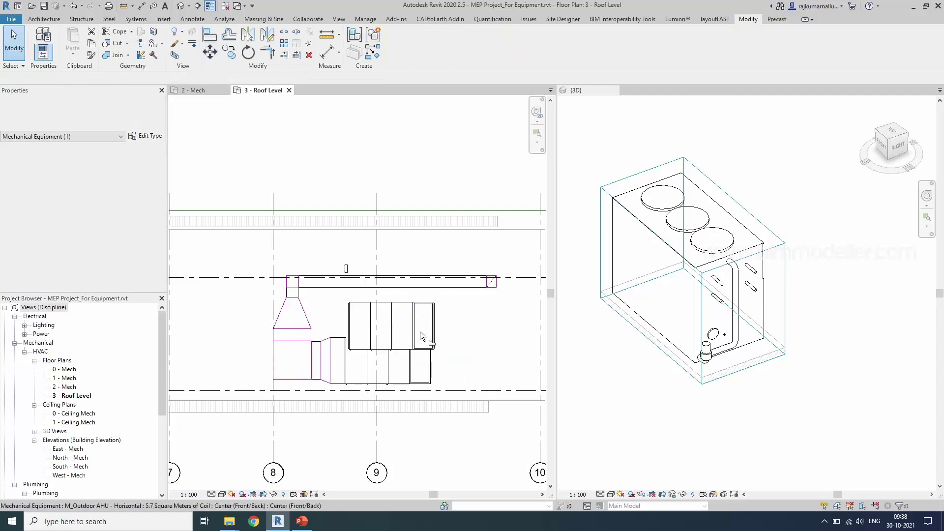
pyautogui.press('a')
pyautogui.press('l')
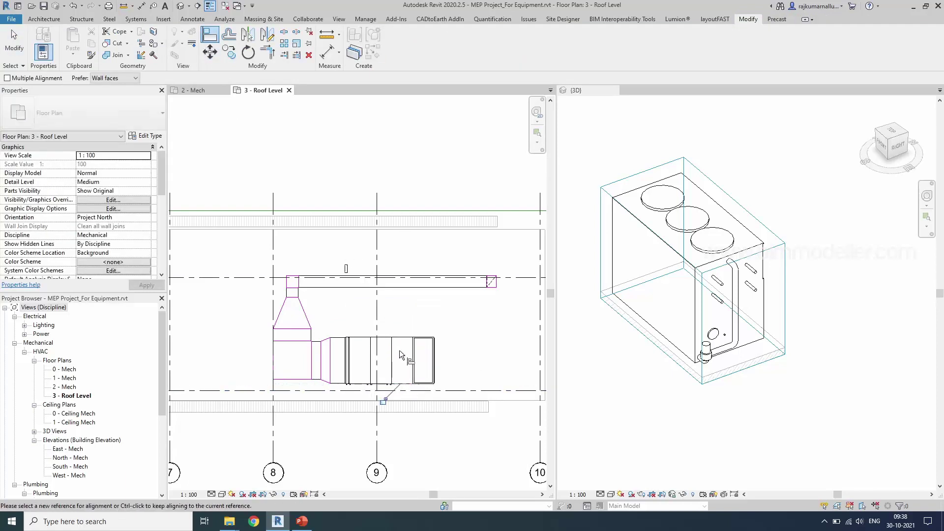
pyautogui.scroll(3, 343, 360)
pyautogui.click(344, 359)
pyautogui.scroll(3, 344, 357)
pyautogui.click(360, 333)
pyautogui.scroll(-4, 322, 289)
pyautogui.scroll(-2, 383, 328)
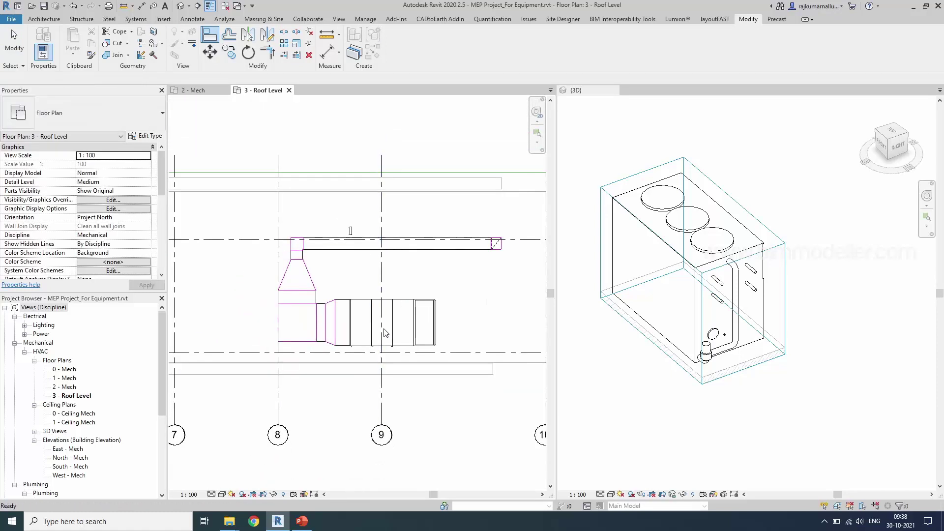
pyautogui.press('Escape')
# Close the 3 - Roof Level view and open the 2 - Mech floor plan
pyautogui.click(289, 90)
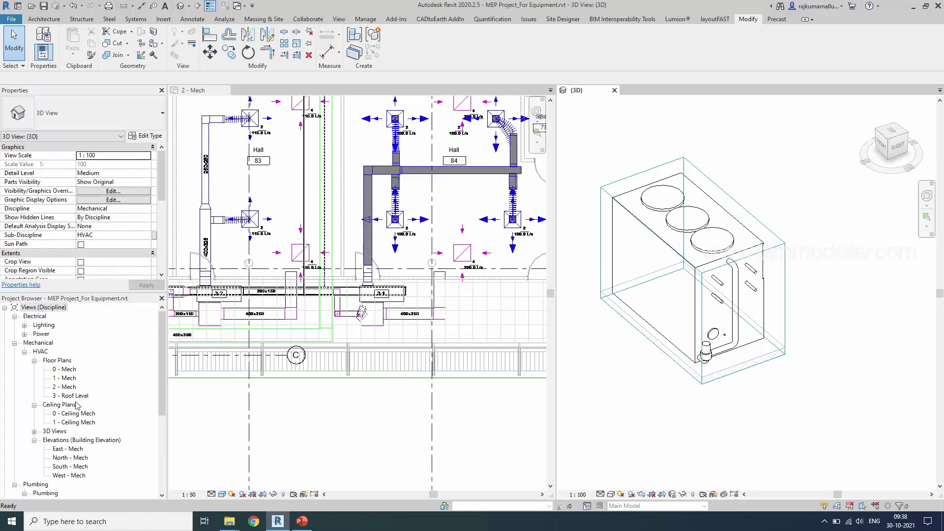
pyautogui.click(71, 397)
pyautogui.press('Up')
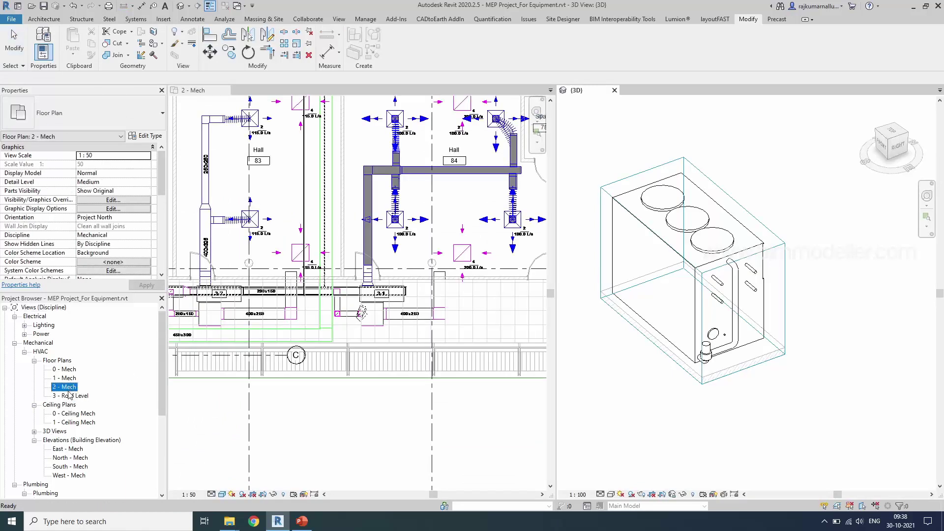
pyautogui.press('Return')
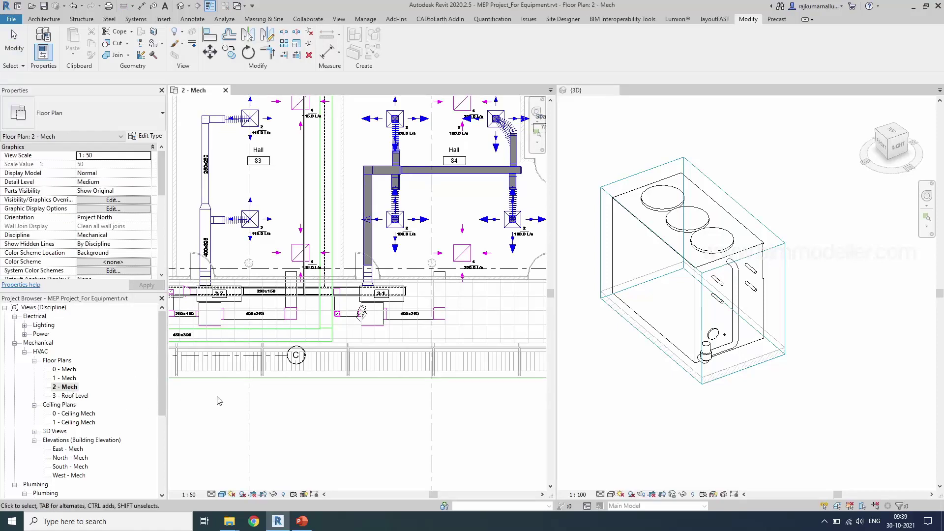
# Pan and zoom the plan to the duct tagged 3-1 below Hall 84
pyautogui.scroll(-3, 300, 416)
pyautogui.scroll(5, 366, 335)
pyautogui.moveTo(366, 336); pyautogui.dragTo(377, 269, button='middle')
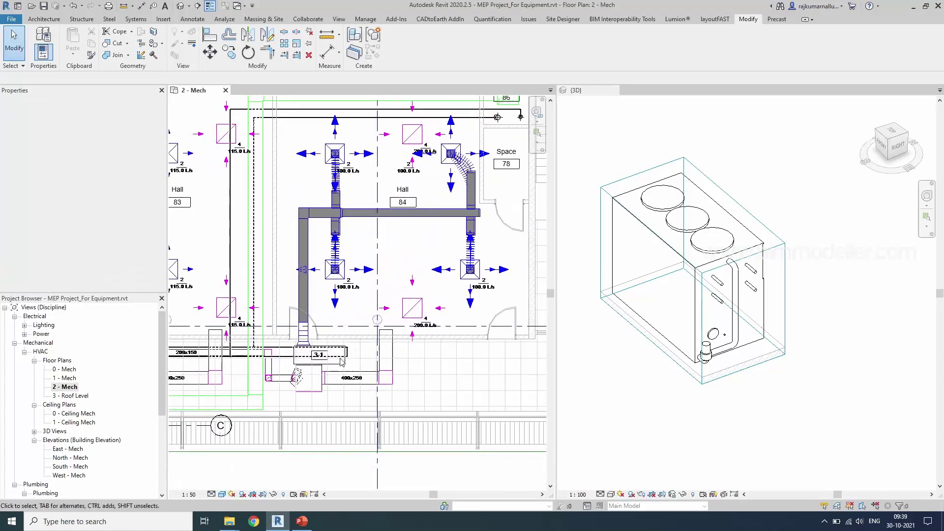
pyautogui.scroll(2, 357, 344)
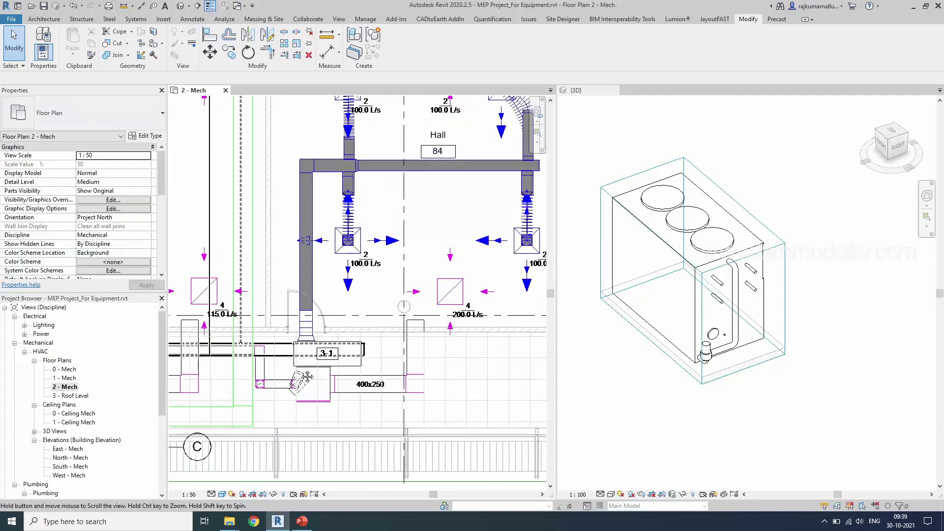
pyautogui.moveTo(305, 368); pyautogui.dragTo(338, 367, button='middle')
pyautogui.scroll(1, 324, 360)
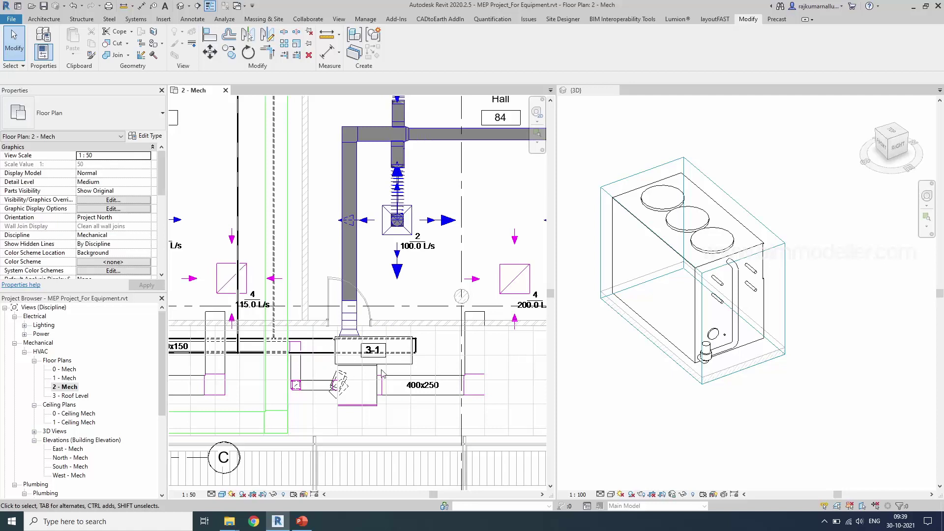
pyautogui.scroll(2, 354, 368)
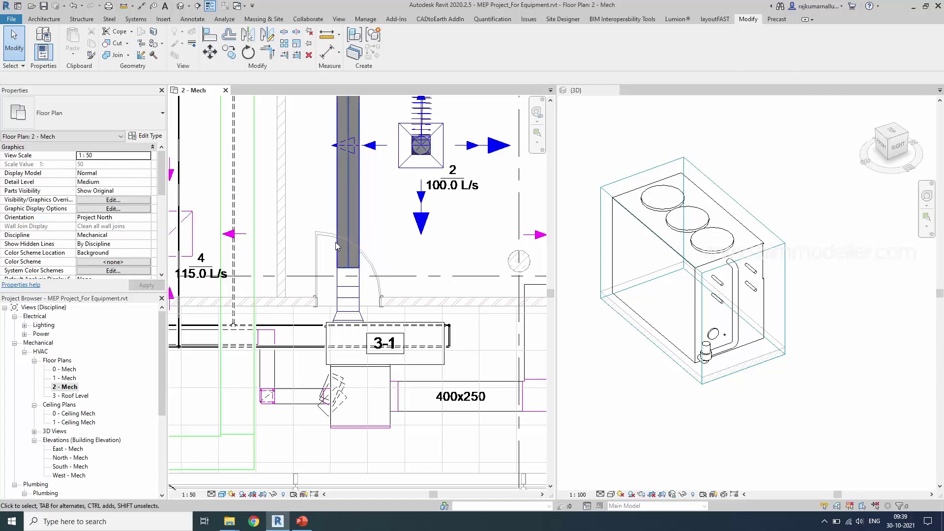
# Start Load Family from Mechanical Equipment and browse to RVT 2020 > Libraries > US Metric
pyautogui.click(135, 18)
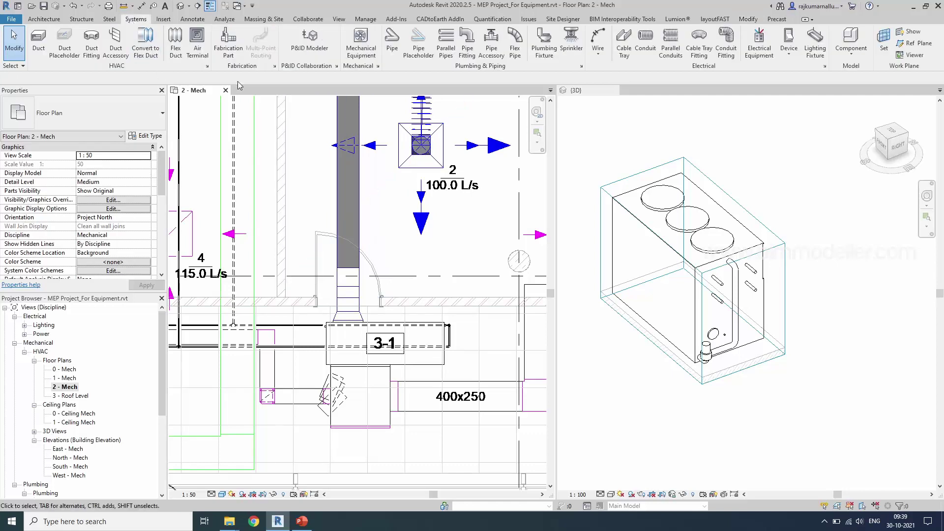
pyautogui.click(361, 54)
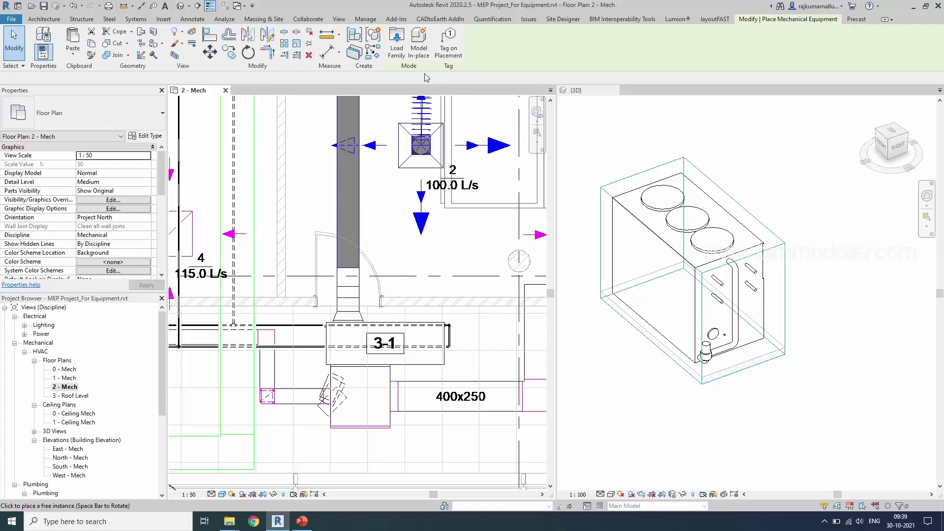
pyautogui.click(396, 42)
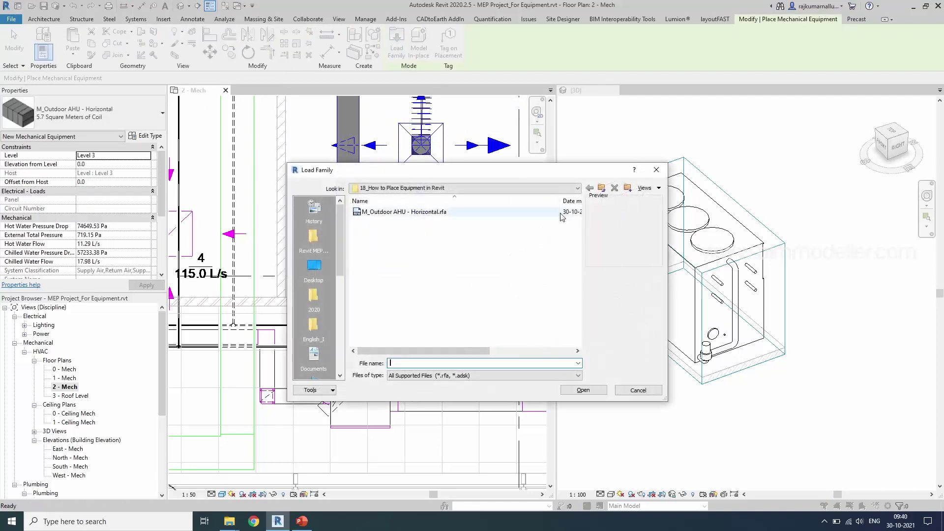
pyautogui.click(601, 189)
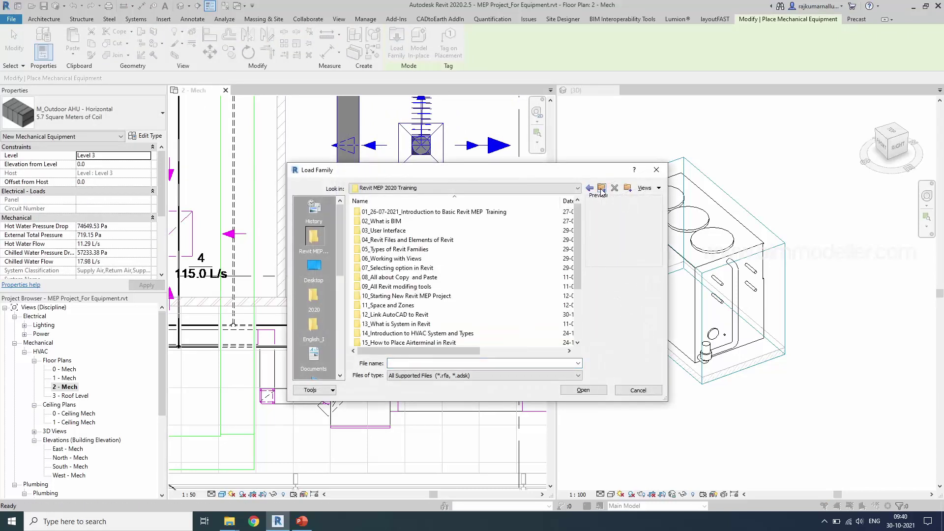
pyautogui.click(601, 188)
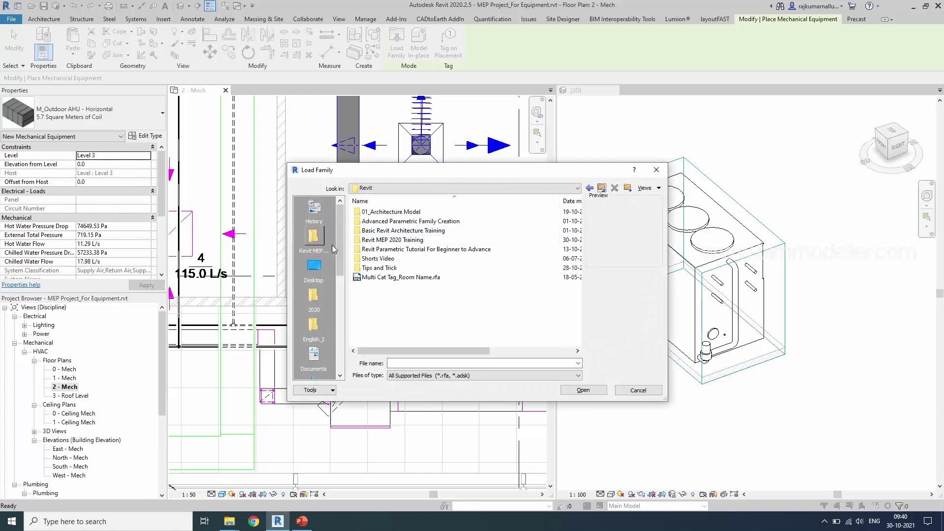
pyautogui.click(323, 331)
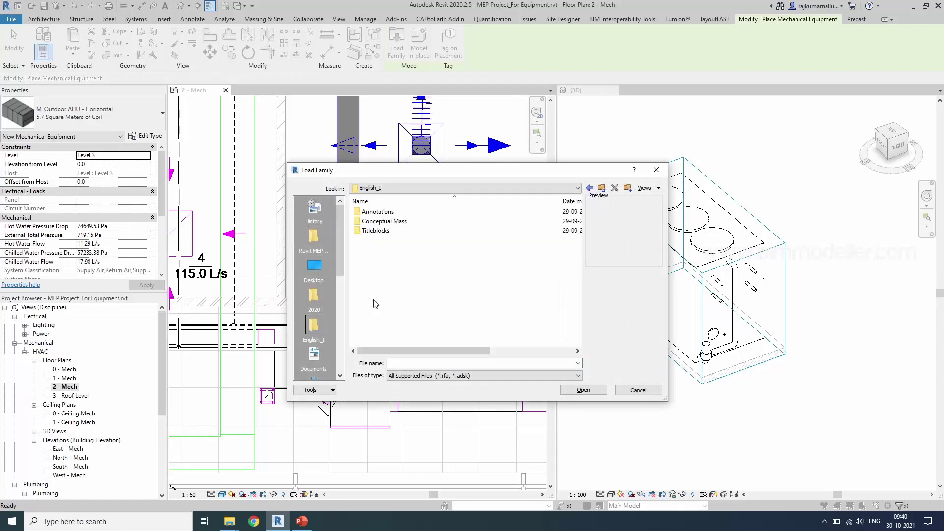
pyautogui.click(517, 189)
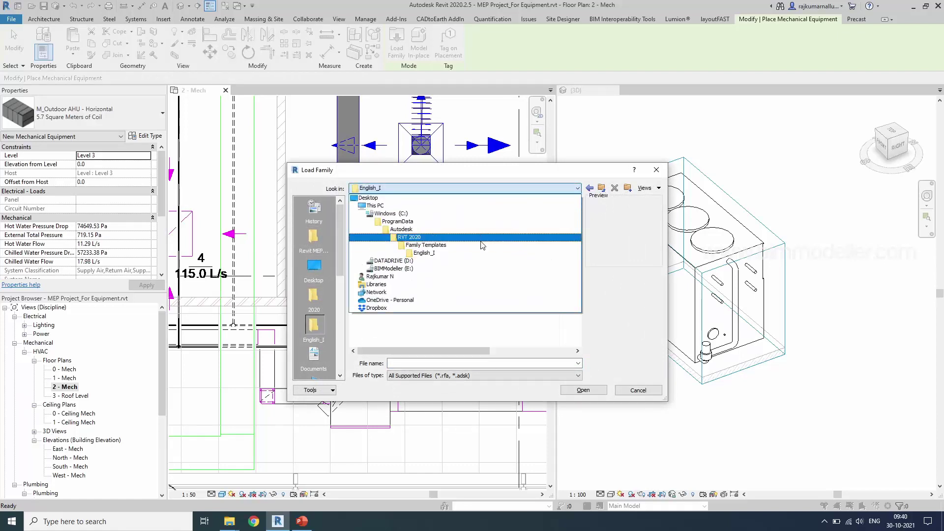
pyautogui.click(481, 240)
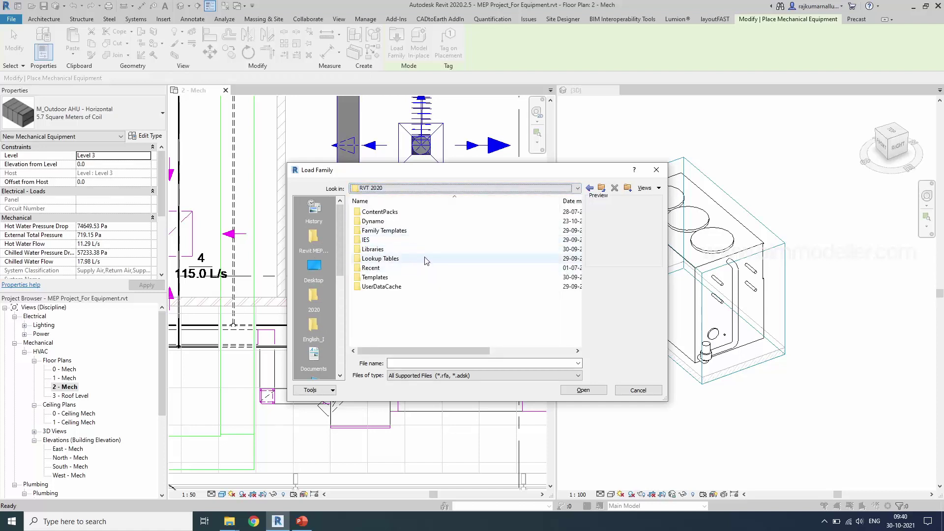
pyautogui.doubleClick(422, 250)
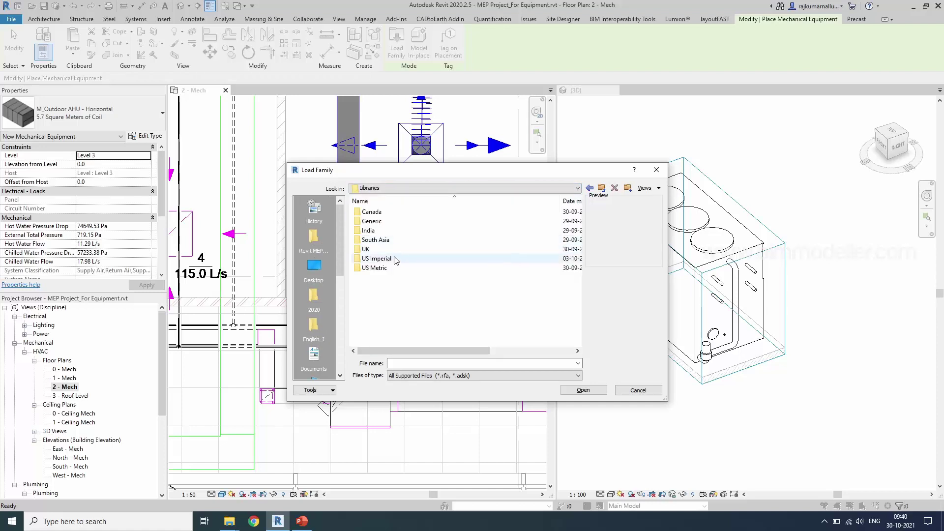
pyautogui.doubleClick(388, 268)
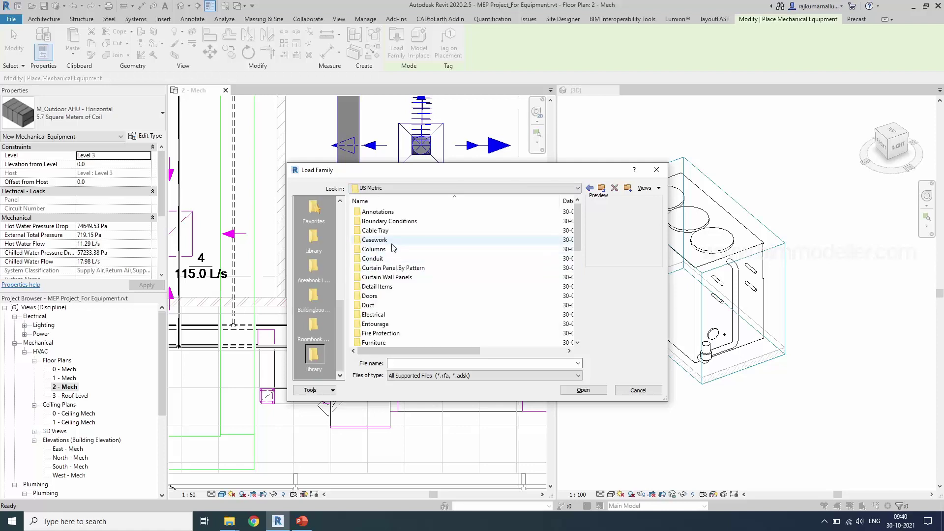
# Load four M_WSHP Horizontal High Efficiency 7-18 kW files from Mechanical > MEP > Air-Side Components > Heat Pumps
pyautogui.scroll(-6, 398, 250)
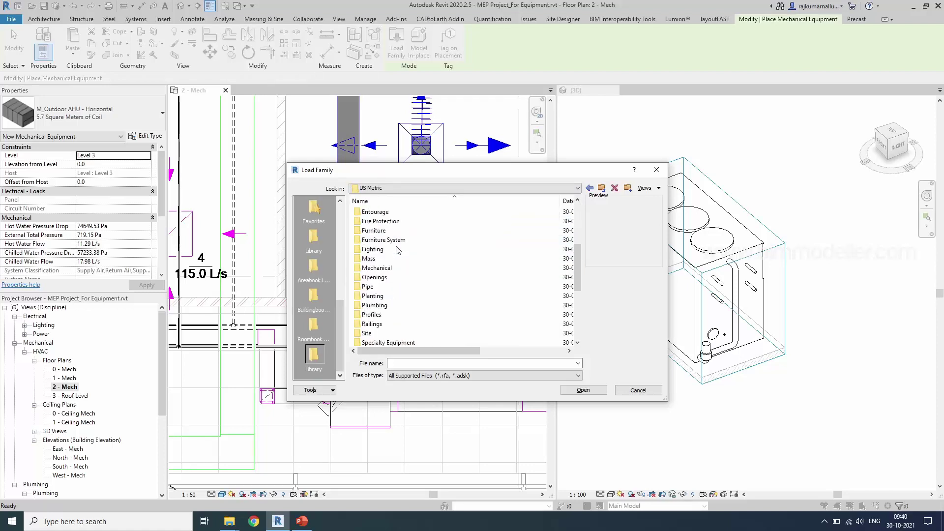
pyautogui.scroll(2, 407, 266)
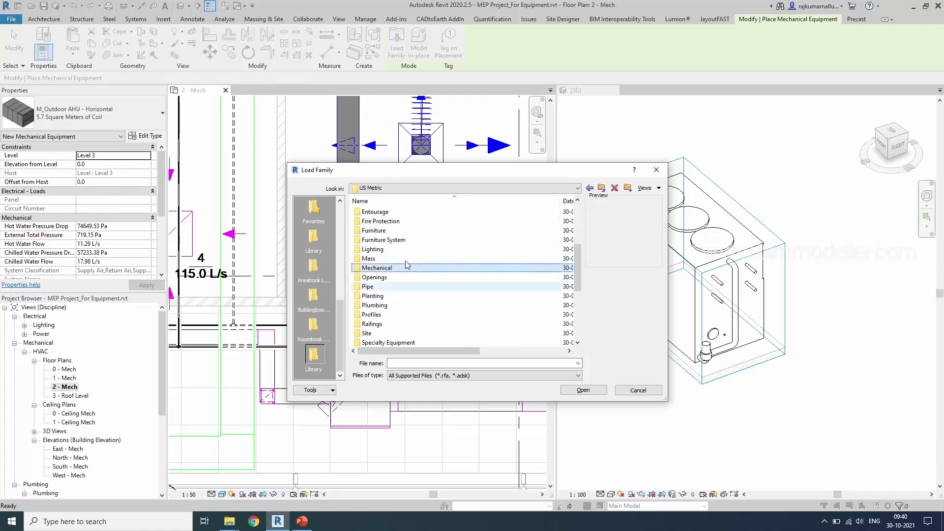
pyautogui.doubleClick(389, 268)
pyautogui.doubleClick(369, 221)
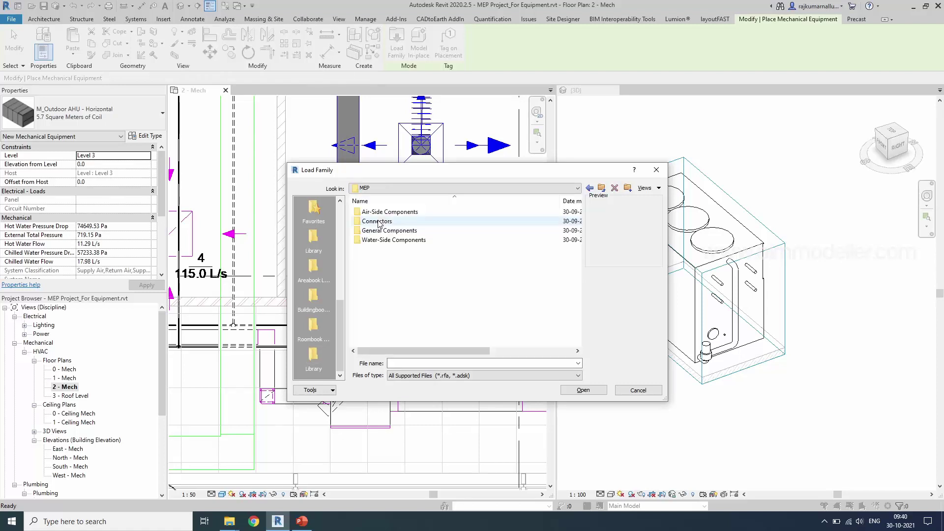
pyautogui.click(418, 216)
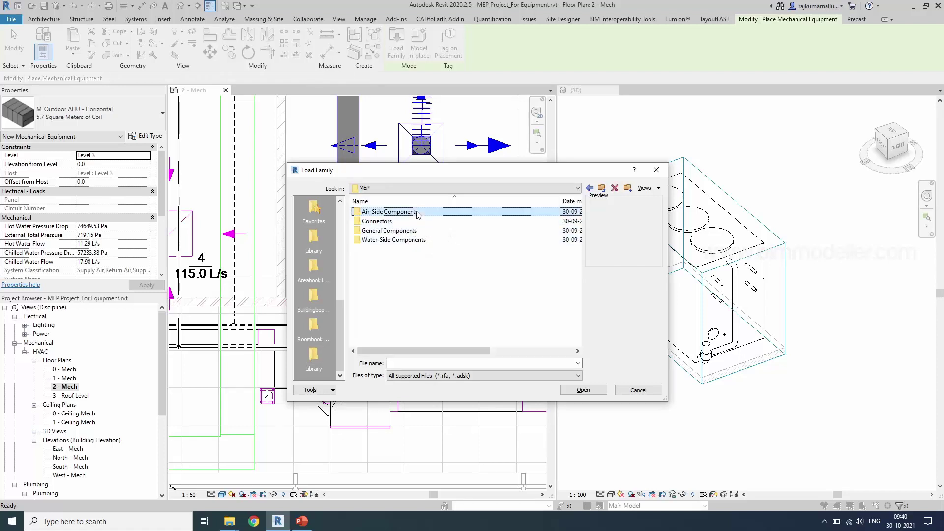
pyautogui.doubleClick(417, 213)
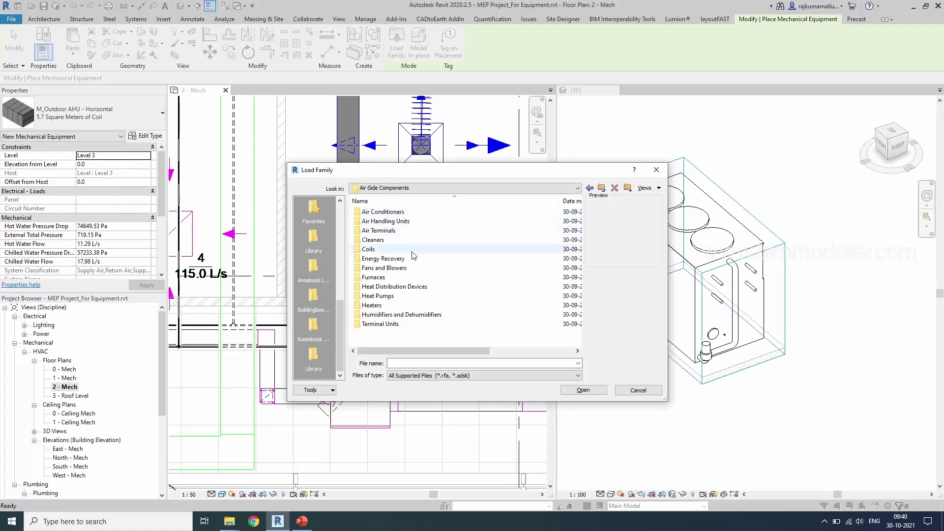
pyautogui.doubleClick(417, 294)
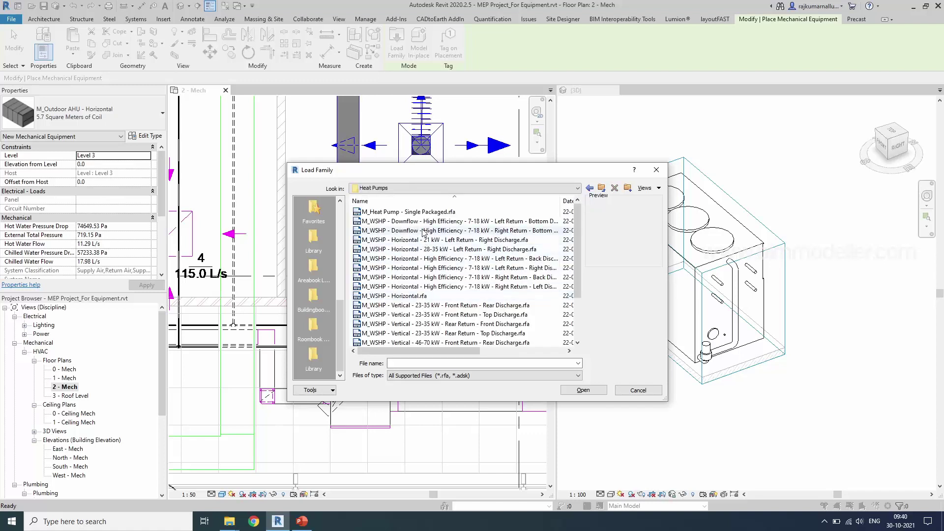
pyautogui.click(422, 259)
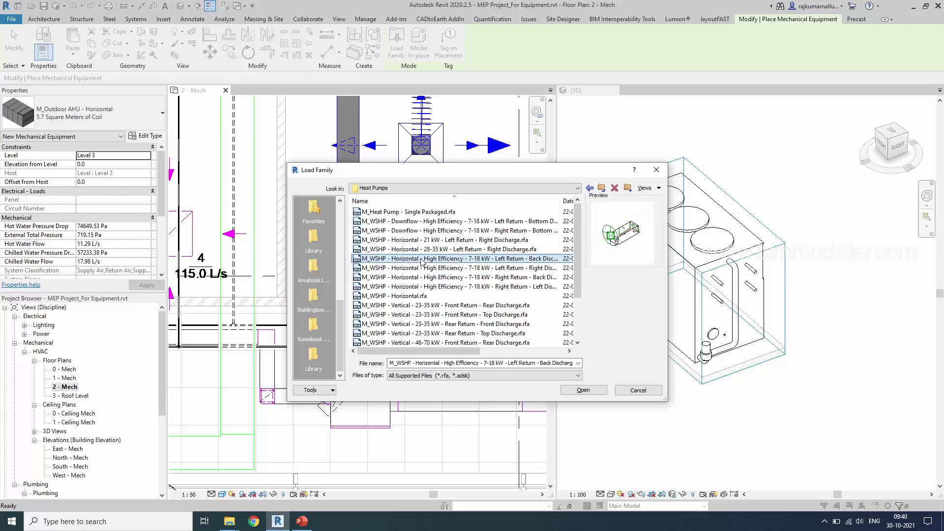
pyautogui.keyDown('shift'); pyautogui.click(486, 287); pyautogui.keyUp('shift')
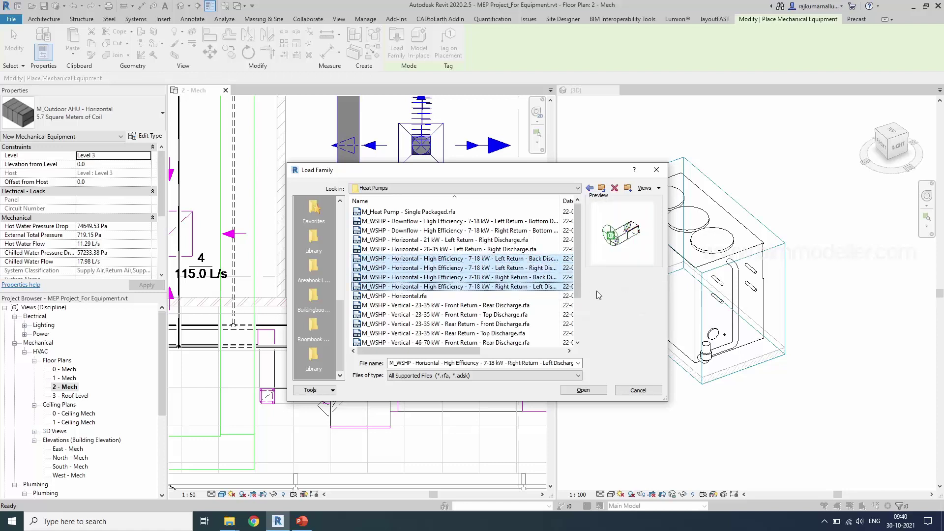
pyautogui.moveTo(666, 299); pyautogui.dragTo(772, 299)
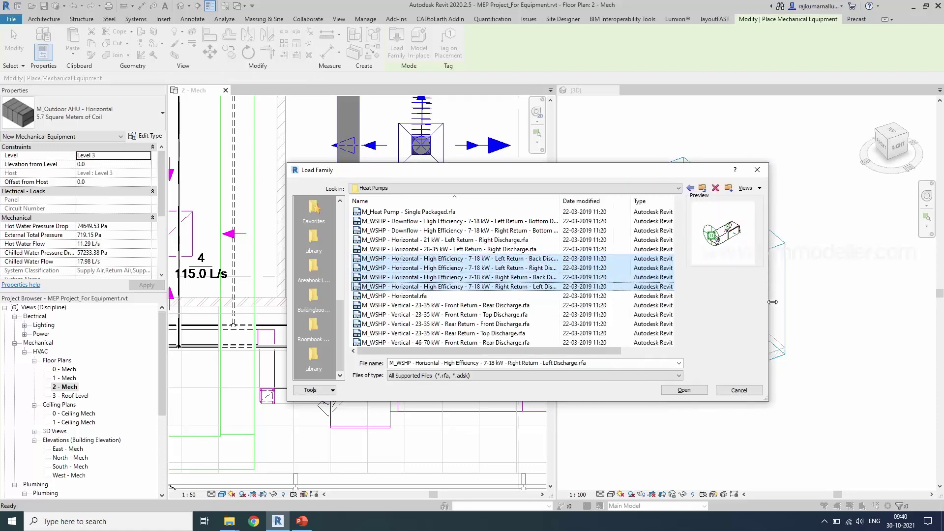
pyautogui.click(694, 389)
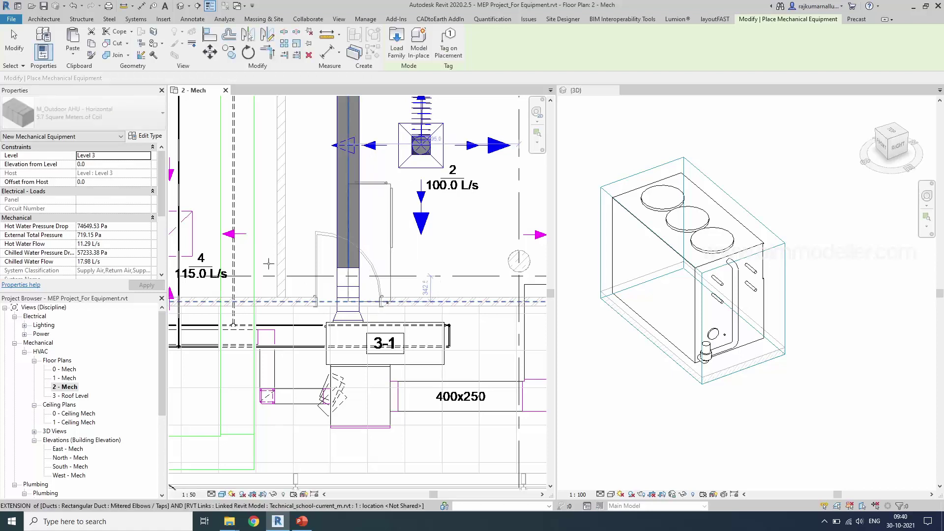
# Place an M_WSHP Horizontal Left Return - Right Discharge 18 kW heat pump over unit 3-1
pyautogui.click(125, 121)
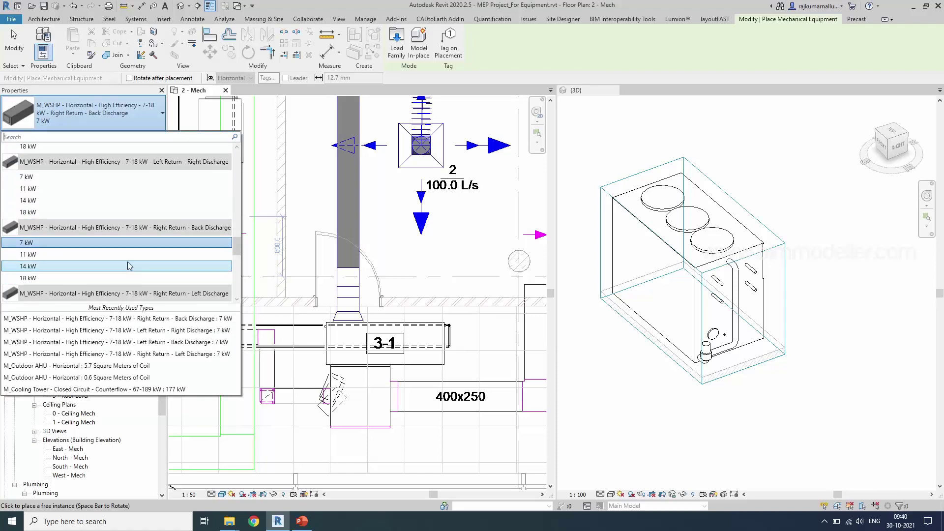
pyautogui.scroll(1, 157, 221)
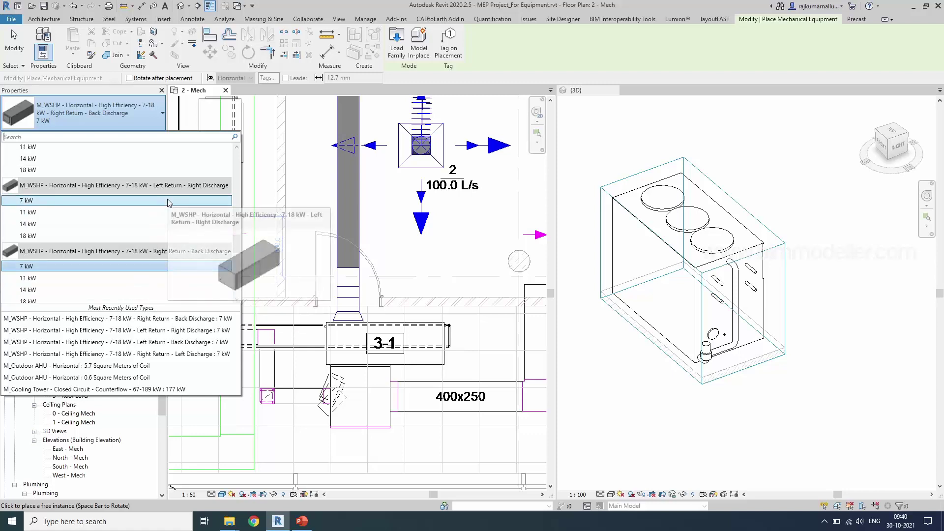
pyautogui.click(145, 235)
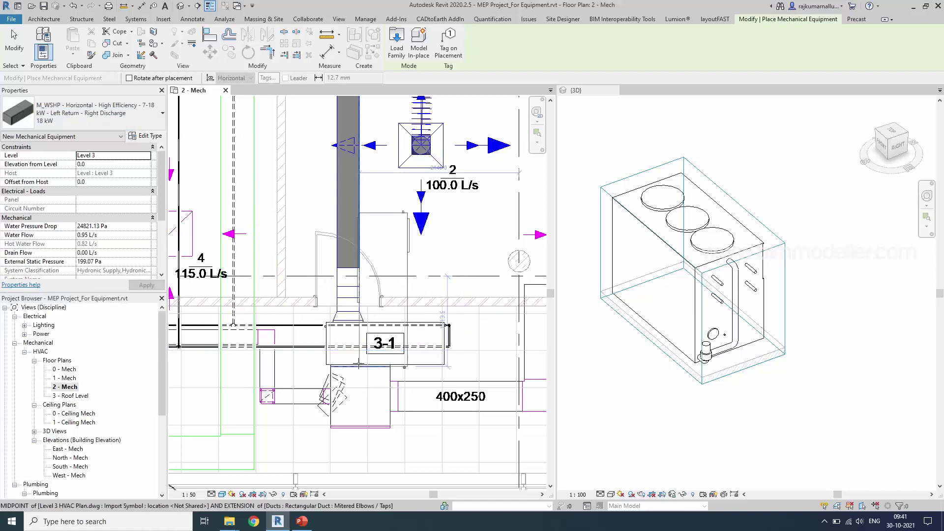
pyautogui.click(99, 113)
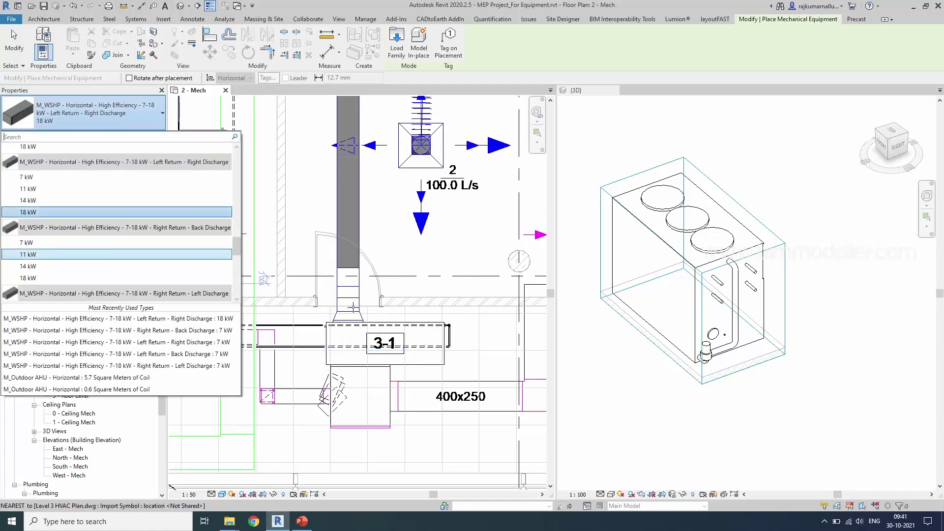
pyautogui.click(106, 214)
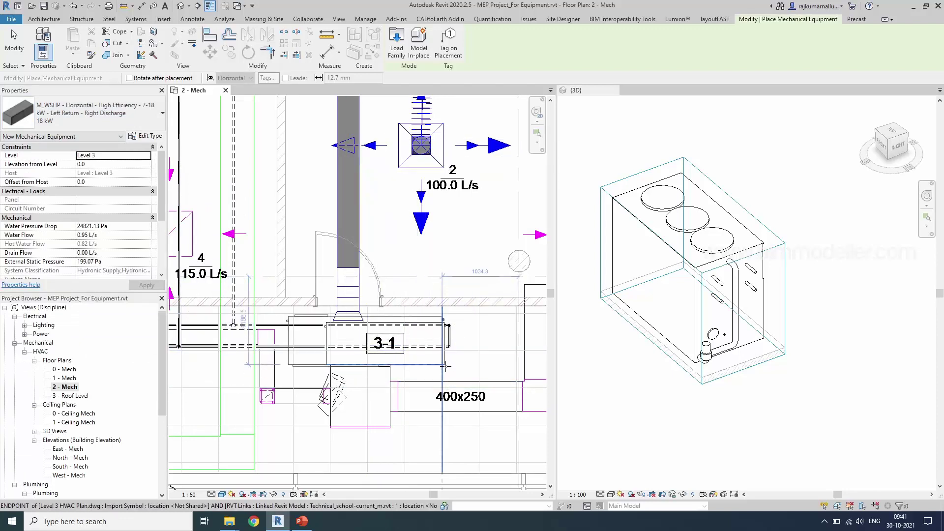
pyautogui.scroll(4, 446, 366)
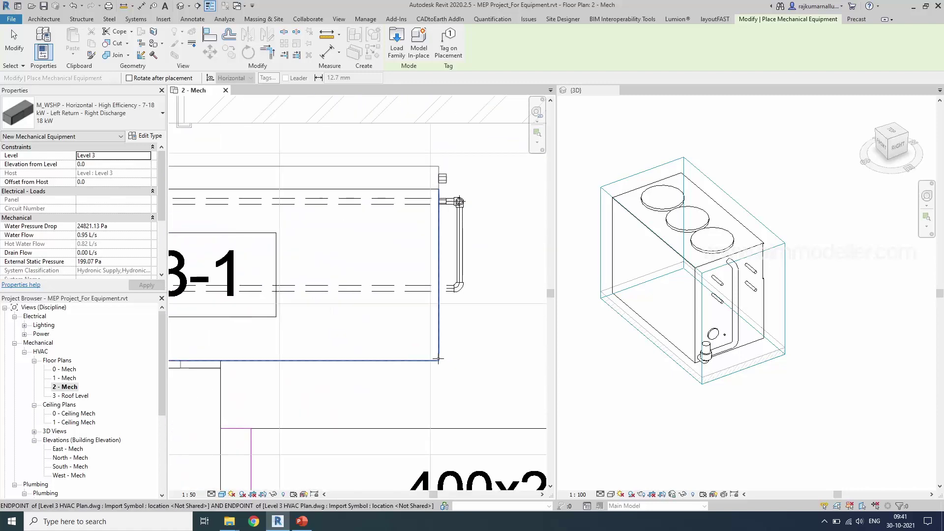
pyautogui.scroll(-3, 479, 355)
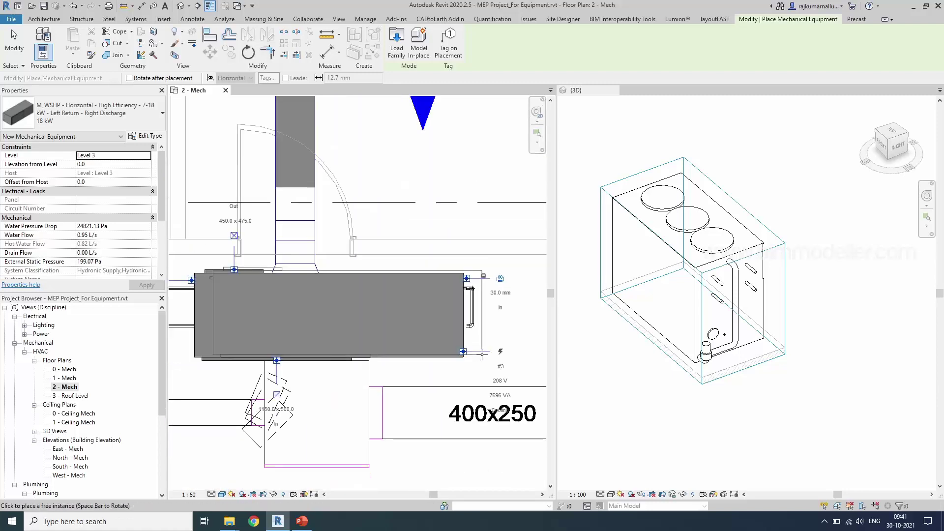
pyautogui.click(479, 355)
# Move the placed heat pump onto the 3-1 unit outline and set it to the 7 kW Left Return - Right Discharge type
pyautogui.press('Escape')
pyautogui.press('Escape')
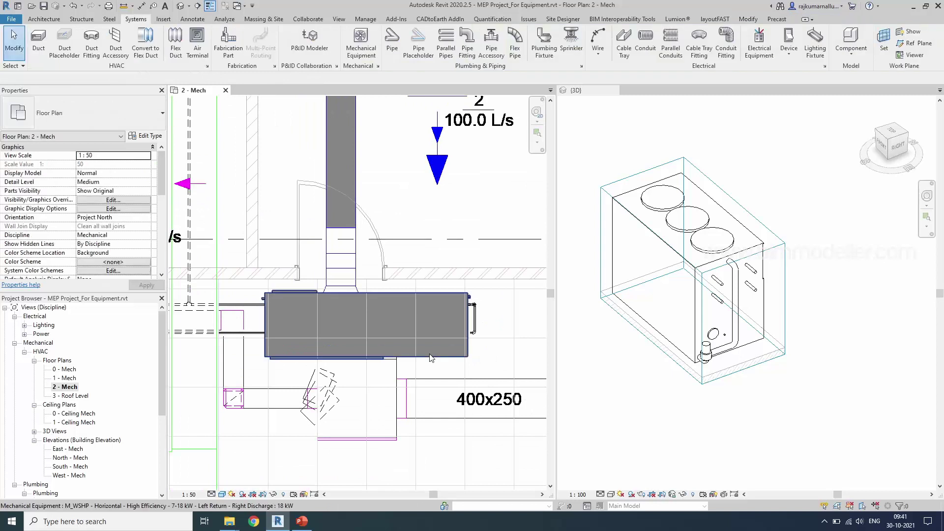
pyautogui.click(430, 354)
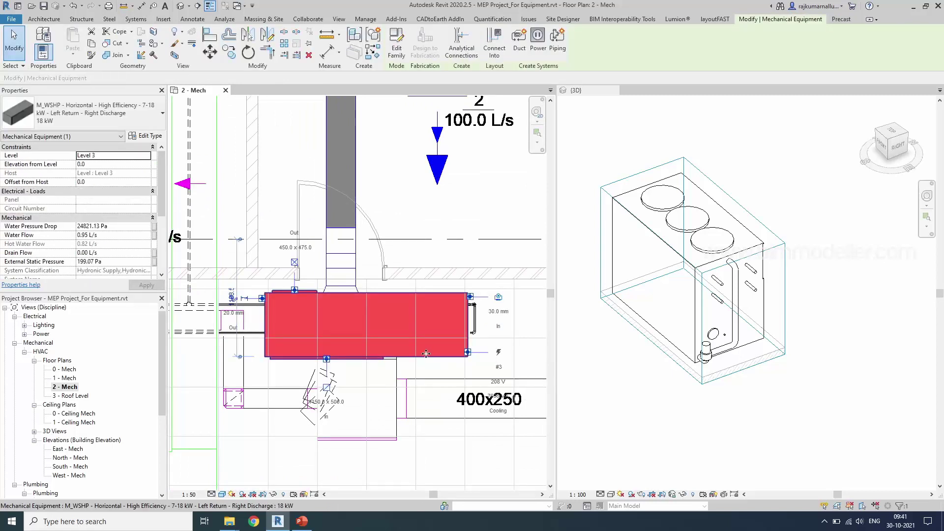
pyautogui.click(81, 127)
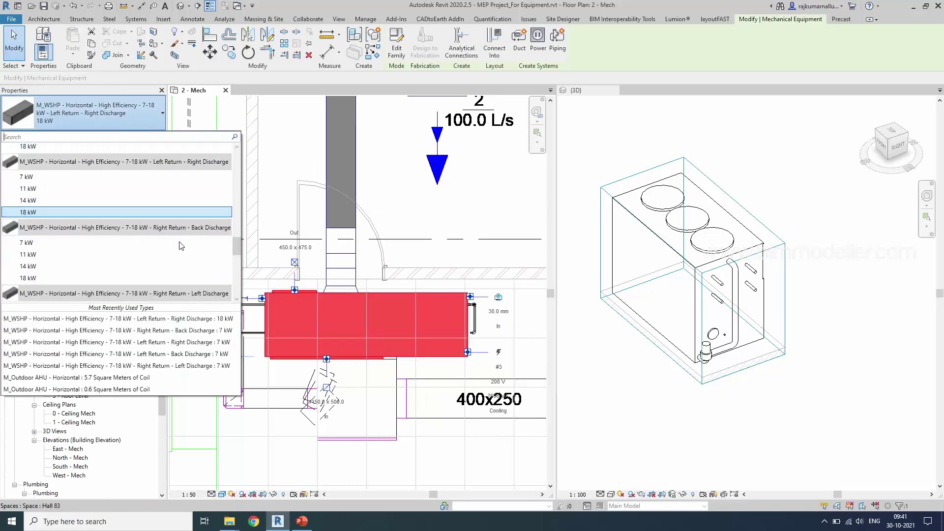
pyautogui.click(64, 201)
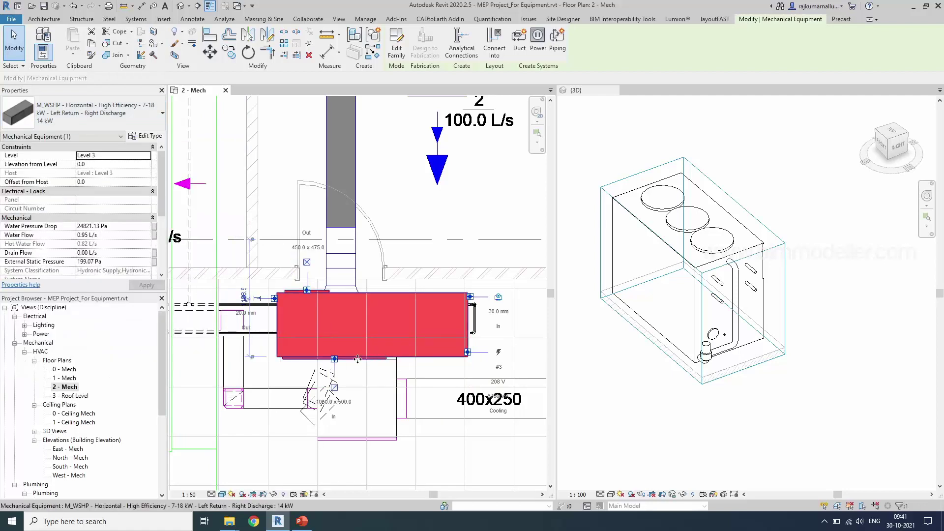
pyautogui.moveTo(395, 357); pyautogui.dragTo(395, 379)
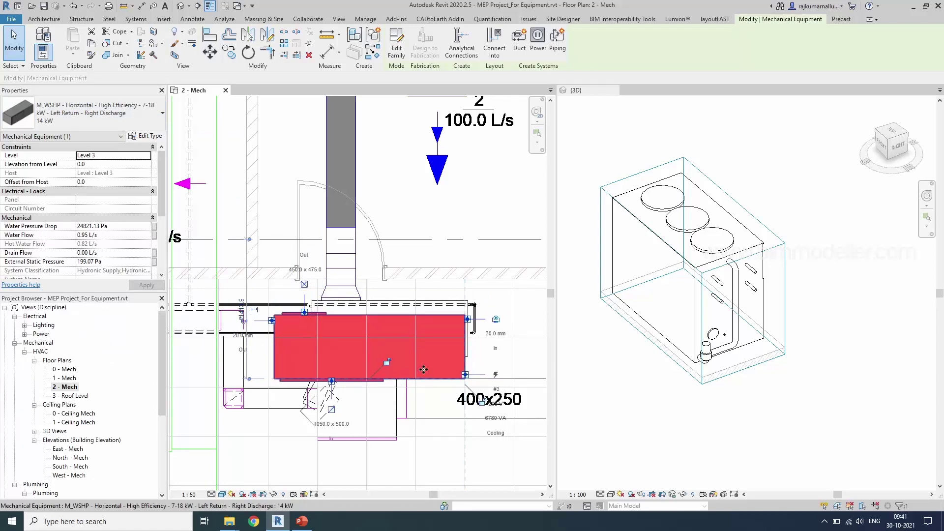
pyautogui.click(93, 125)
pyautogui.click(61, 188)
pyautogui.click(102, 119)
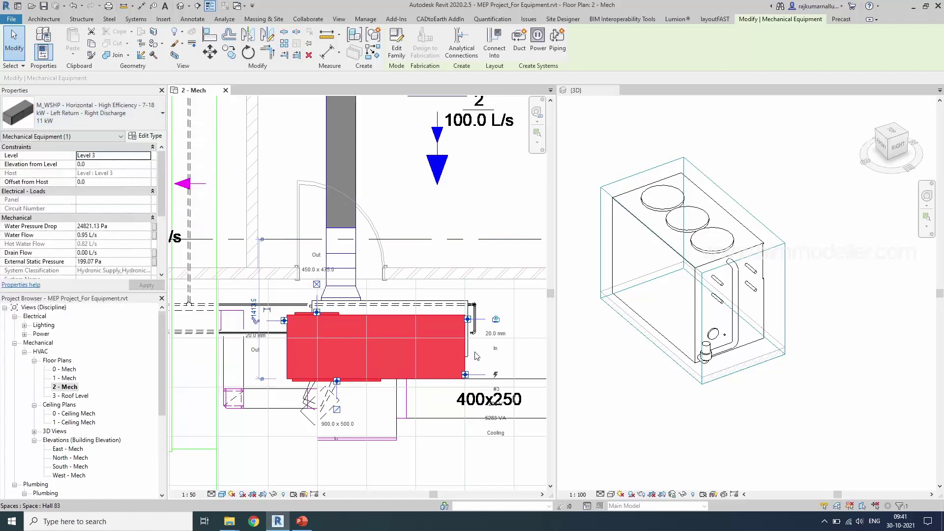
# Use AL to align the heat pump's top and side edges to the CAD unit outline lines
pyautogui.press('a')
pyautogui.press('l')
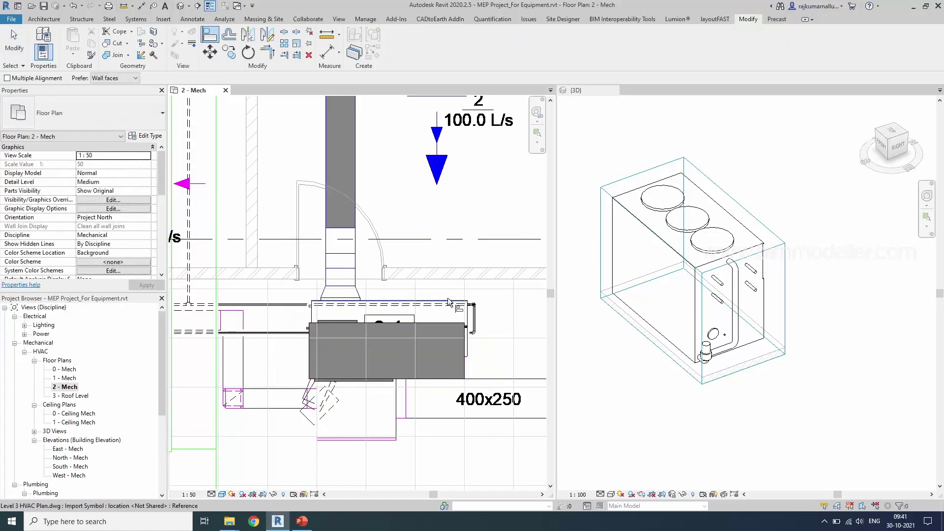
pyautogui.click(440, 322)
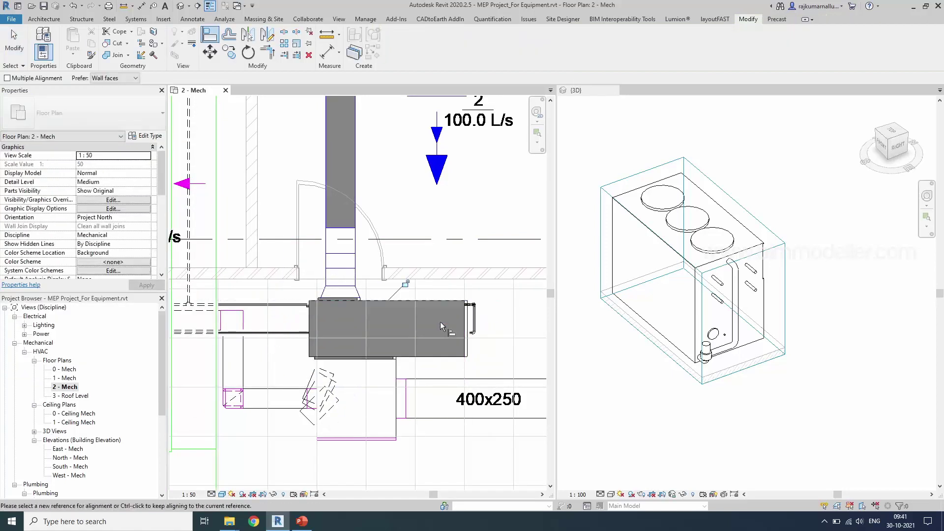
pyautogui.click(471, 348)
pyautogui.click(469, 352)
pyautogui.press('Escape')
pyautogui.press('Escape')
# Section-box the 3D view around the 3-1 duct branch and heat pump, then orbit to inspect it
pyautogui.scroll(-3, 397, 347)
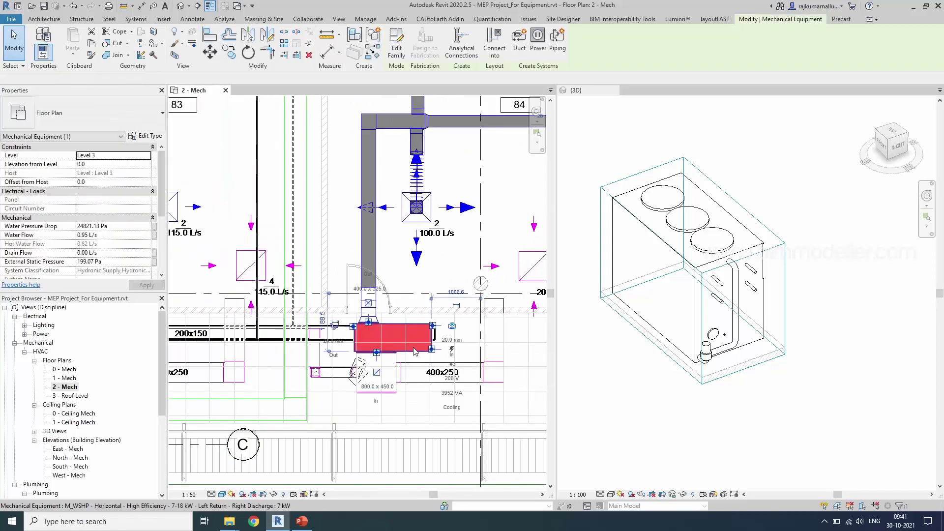
pyautogui.click(374, 266)
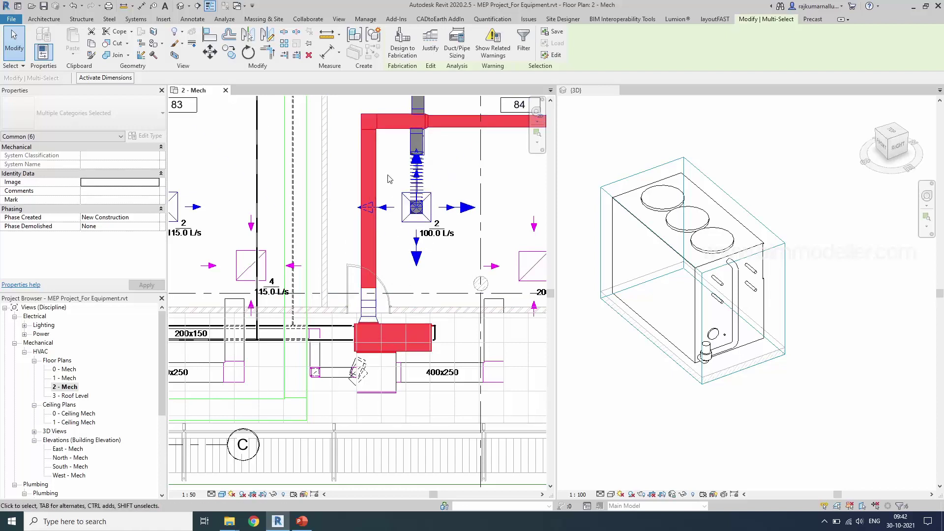
pyautogui.click(176, 57)
pyautogui.moveTo(649, 368)
pyautogui.keyDown('shift'); pyautogui.mouseDown(button='middle')
pyautogui.moveTo(634, 380)
pyautogui.moveTo(600, 369)
pyautogui.moveTo(912, 385)
pyautogui.moveTo(843, 369)
pyautogui.mouseUp(button='middle'); pyautogui.keyUp('shift')
# Raise the 7 kW heat pump to a 3000 mm elevation above Level 3 and verify it in 3D
pyautogui.click(772, 354)
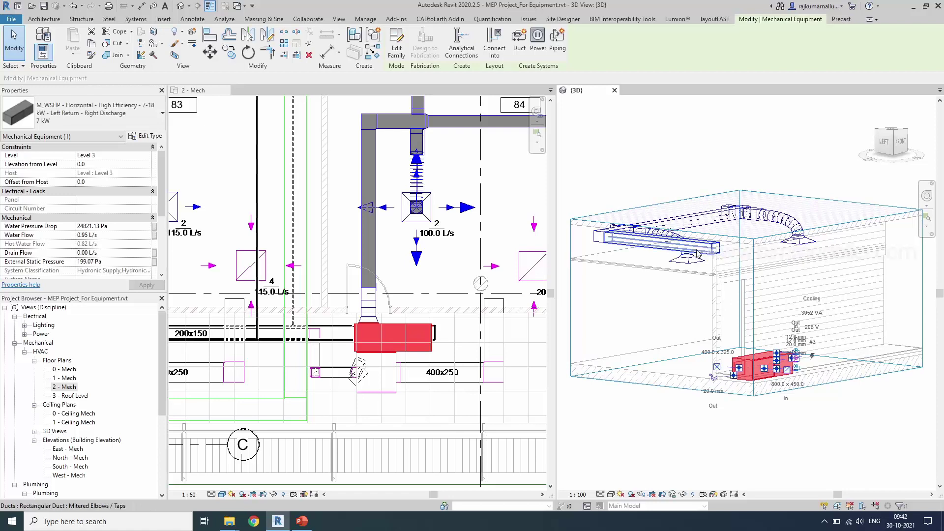
pyautogui.scroll(3, 763, 375)
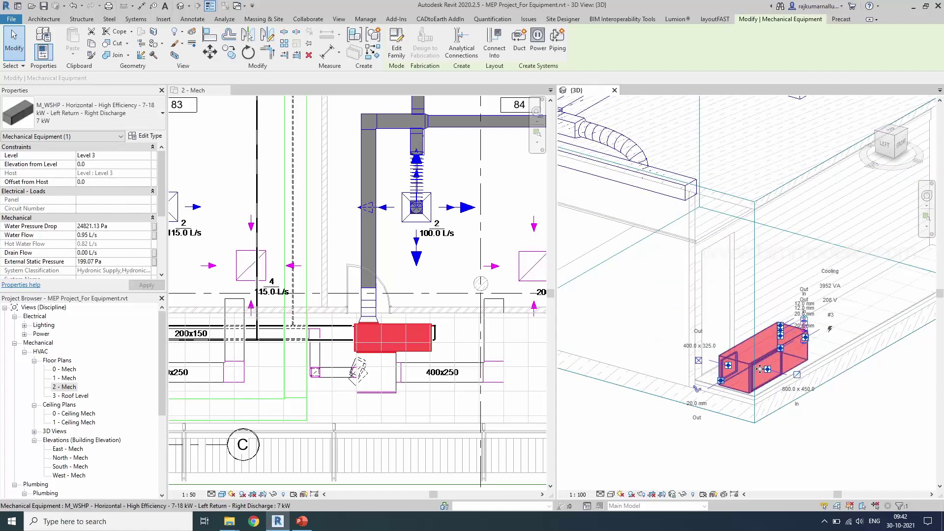
pyautogui.keyDown('shift'); pyautogui.moveTo(737, 406); pyautogui.dragTo(750, 362, button='middle'); pyautogui.keyUp('shift')
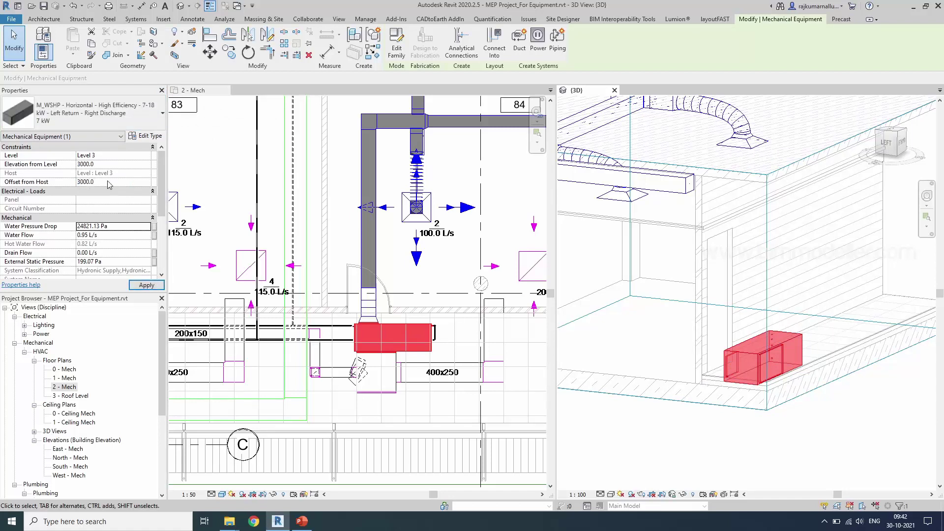
pyautogui.click(679, 325)
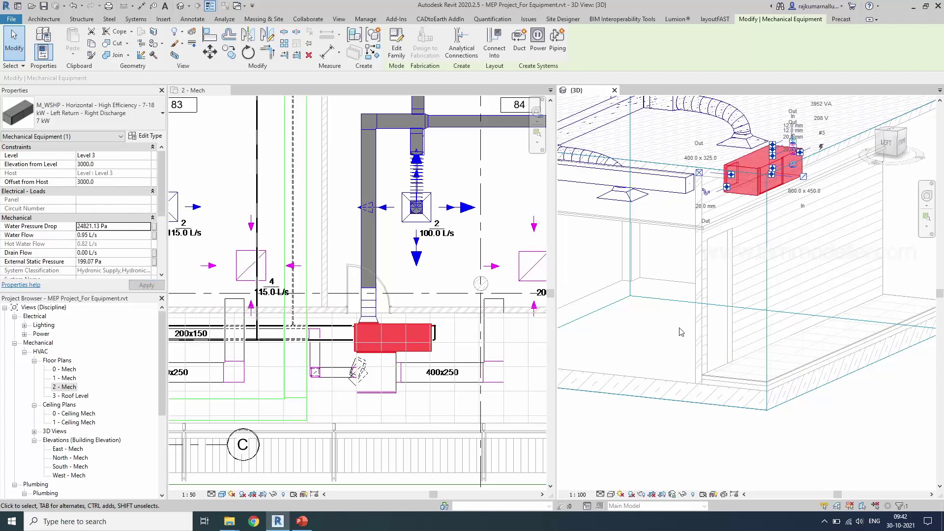
pyautogui.keyDown('shift'); pyautogui.moveTo(689, 358); pyautogui.dragTo(729, 343, button='middle'); pyautogui.keyUp('shift')
# On the 2 - Mech plan, start copying the raised heat pump from its corner
pyautogui.click(435, 356)
pyautogui.scroll(1, 436, 366)
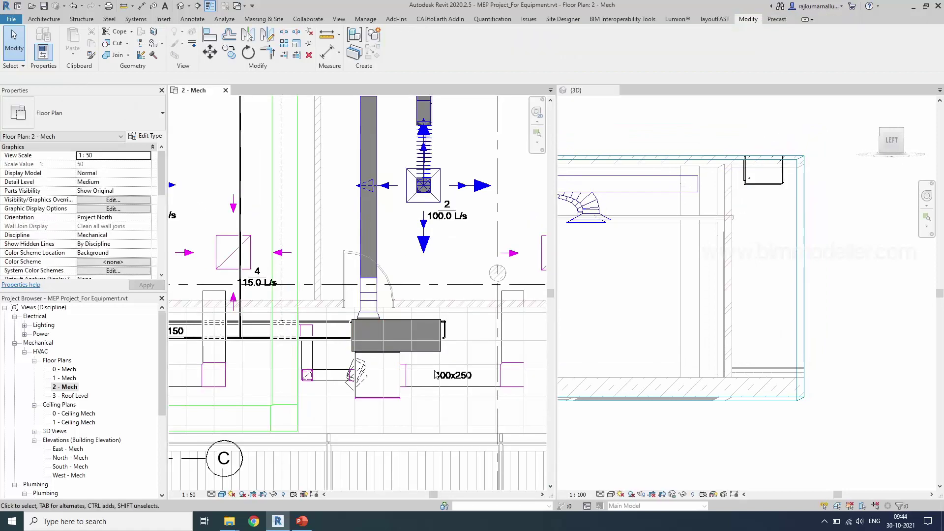
pyautogui.click(228, 52)
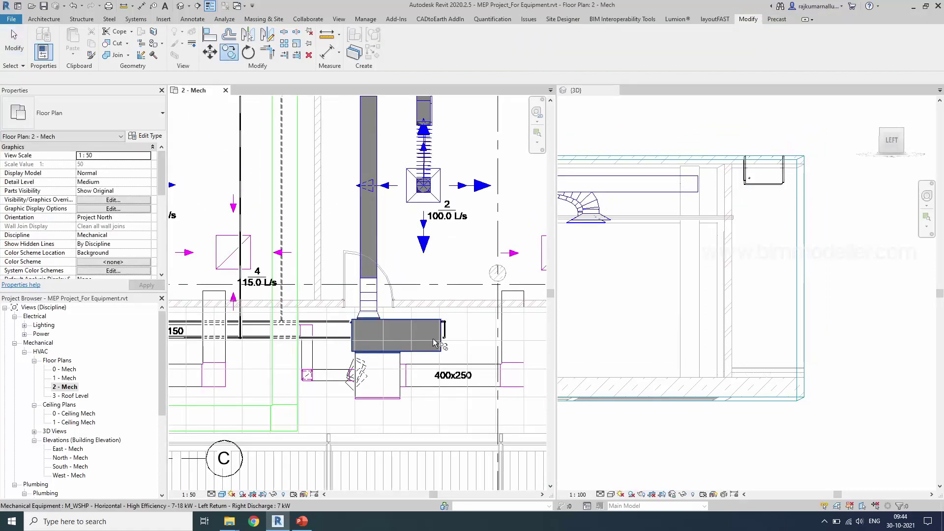
pyautogui.click(435, 343)
pyautogui.click(437, 343)
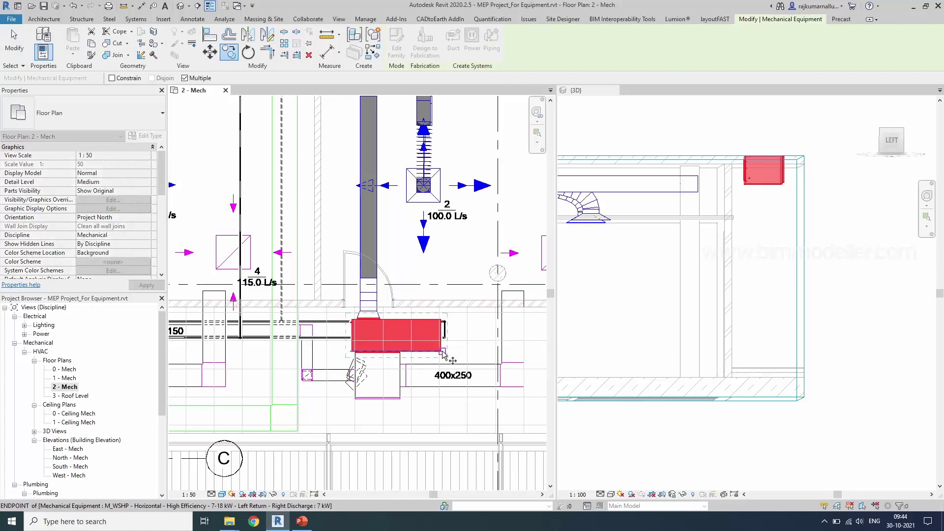
pyautogui.scroll(4, 443, 354)
pyautogui.click(447, 360)
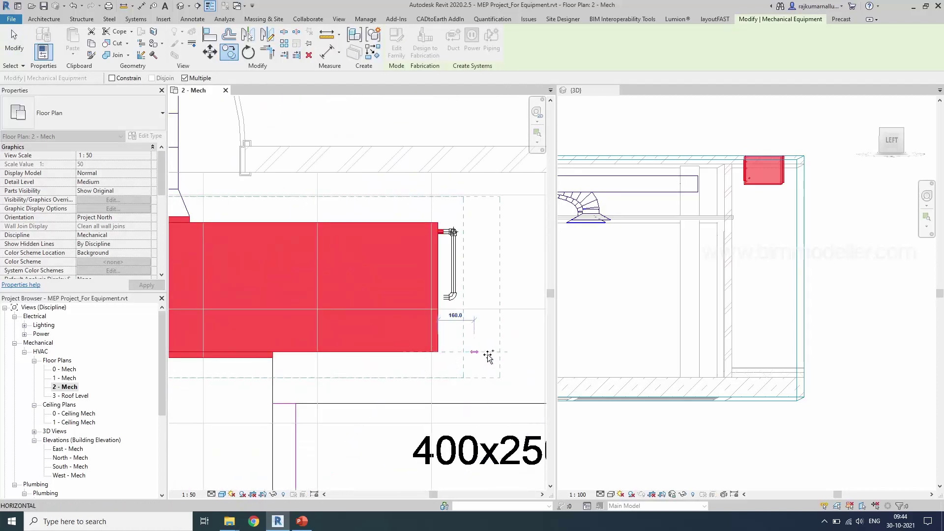
# Place heat pump copies at the 3-2 and 3-3 CAD unit corners
pyautogui.scroll(-5, 489, 357)
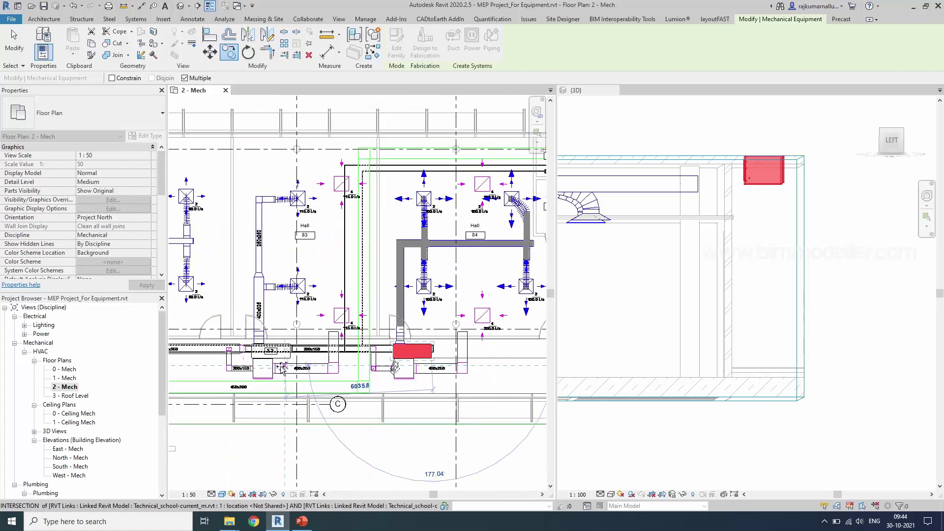
pyautogui.scroll(3, 277, 370)
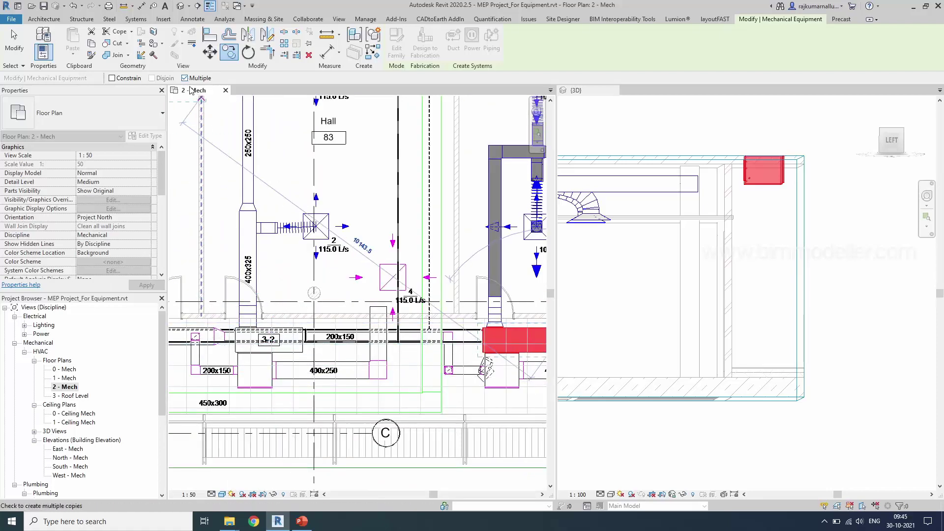
pyautogui.scroll(4, 292, 362)
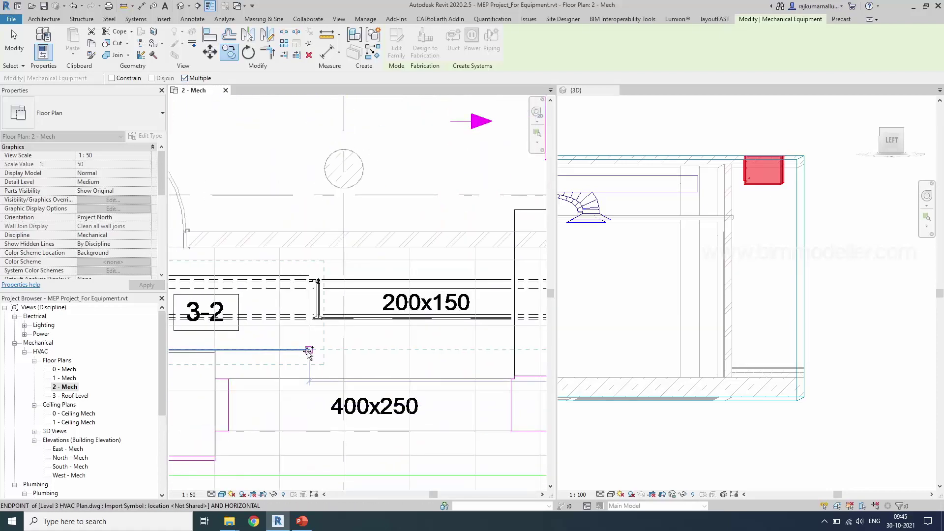
pyautogui.click(412, 358)
pyautogui.scroll(-6, 412, 358)
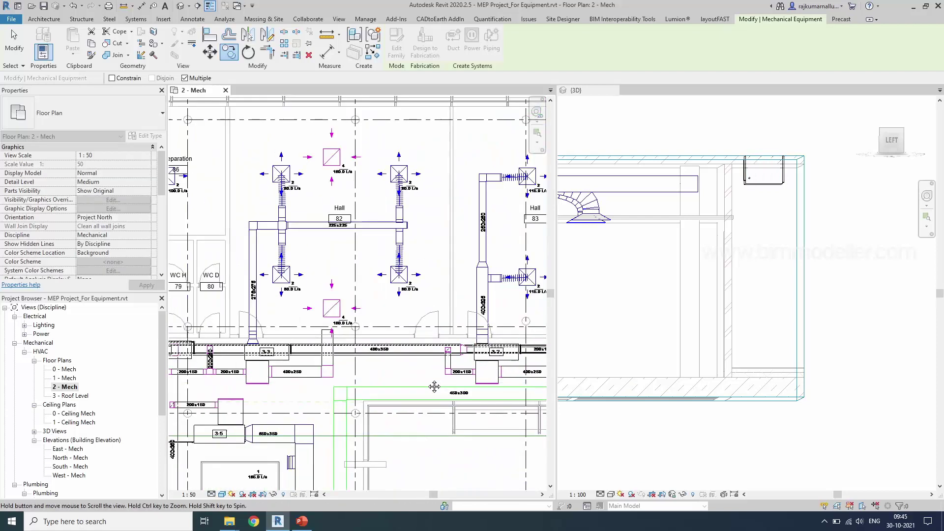
pyautogui.scroll(5, 324, 381)
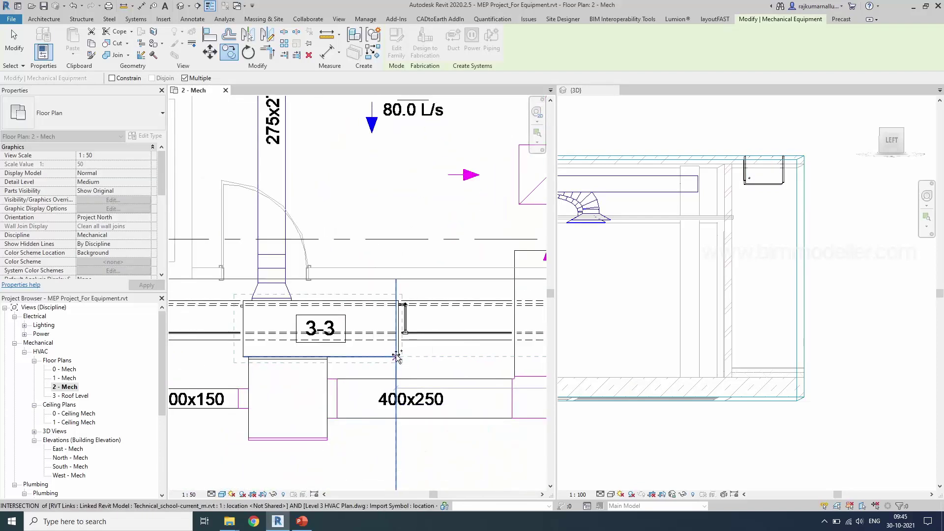
pyautogui.scroll(3, 403, 361)
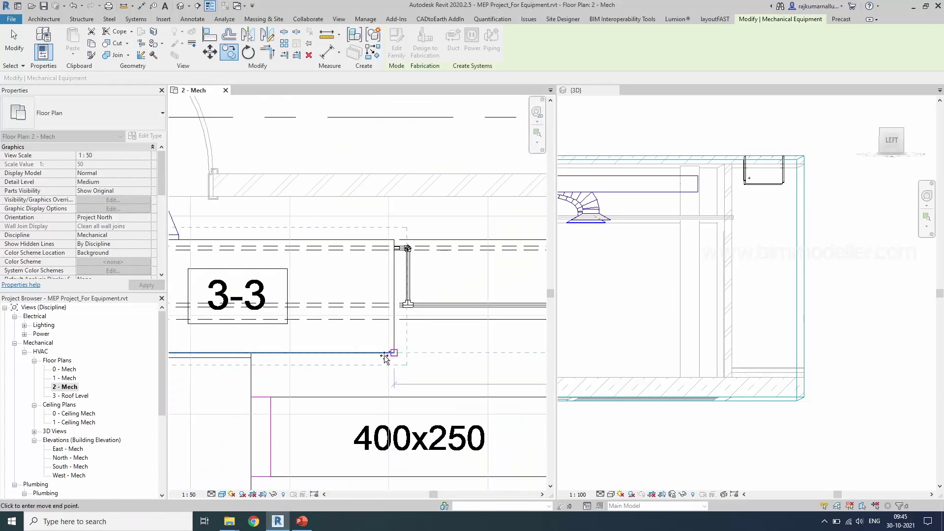
pyautogui.click(381, 353)
pyautogui.scroll(-5, 381, 358)
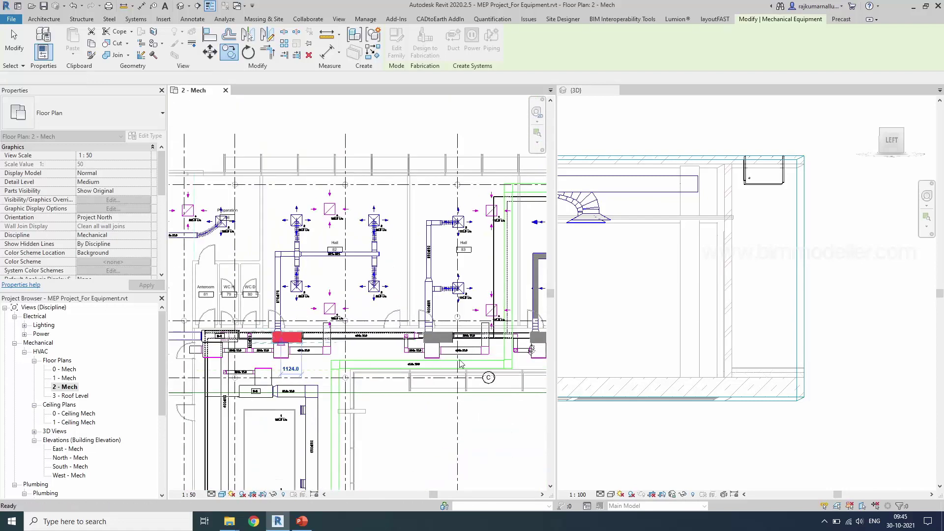
# End the Copy command and pan the plan to the duct row
pyautogui.press('Escape')
pyautogui.scroll(-2, 295, 388)
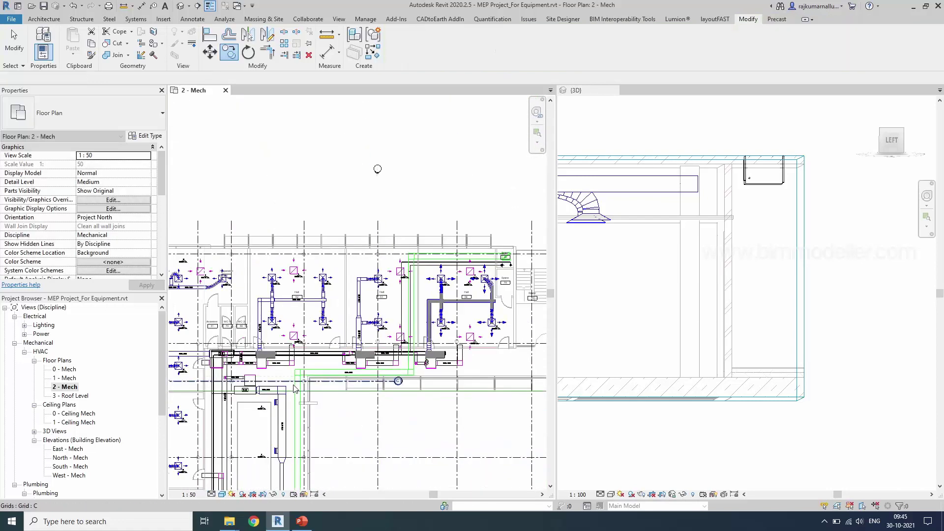
pyautogui.press('Escape')
pyautogui.moveTo(295, 389); pyautogui.dragTo(381, 337, button='middle')
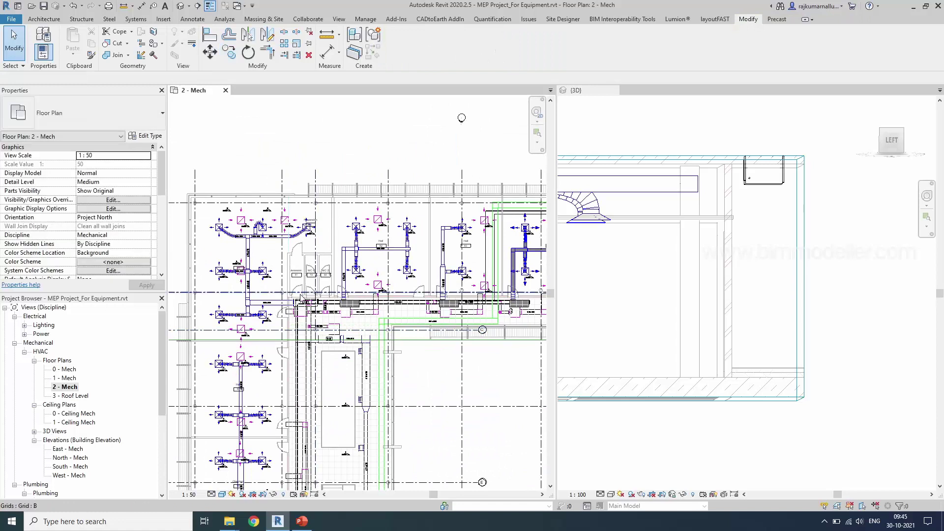
pyautogui.scroll(2, 309, 300)
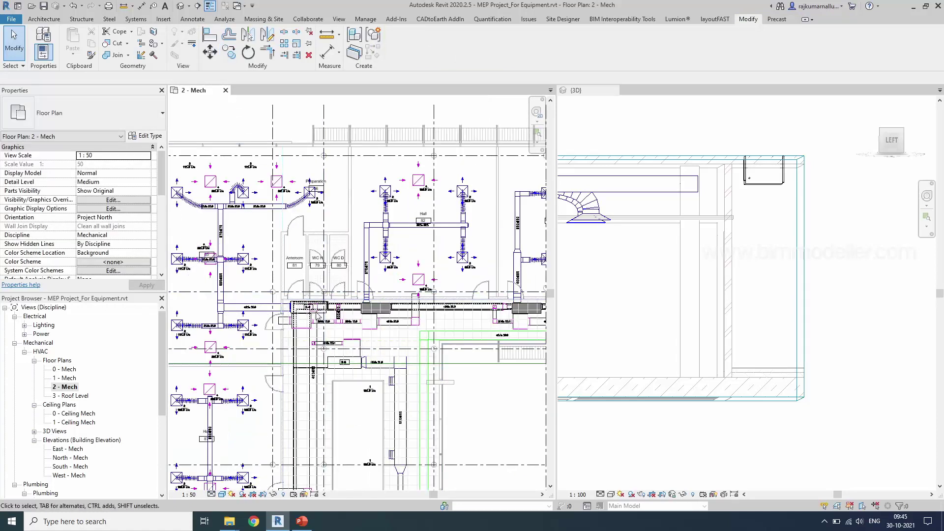
# Switch one placed heat pump to a different M_WSHP - Horizontal - High Efficiency 7-18 kW size
pyautogui.click(389, 314)
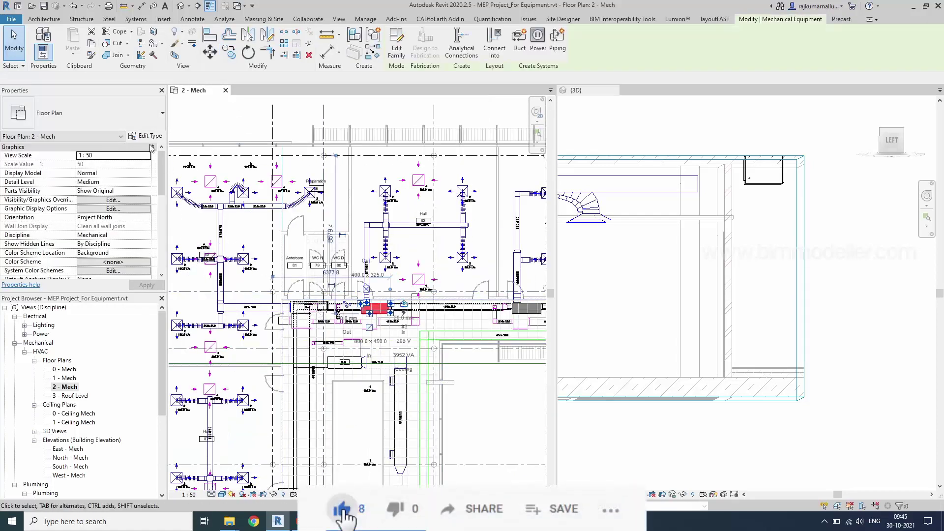
pyautogui.click(98, 113)
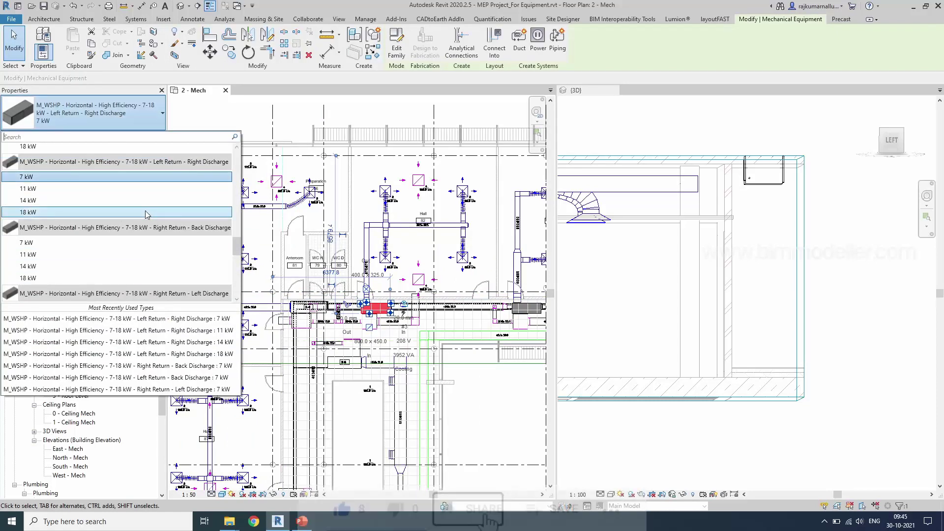
pyautogui.click(98, 243)
pyautogui.press('Escape')
pyautogui.scroll(-1, 301, 322)
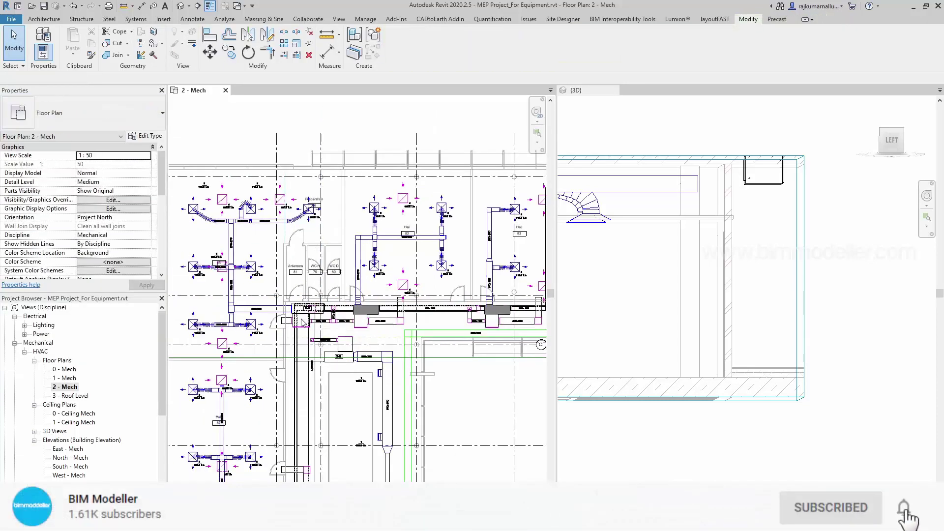
pyautogui.scroll(-2, 301, 324)
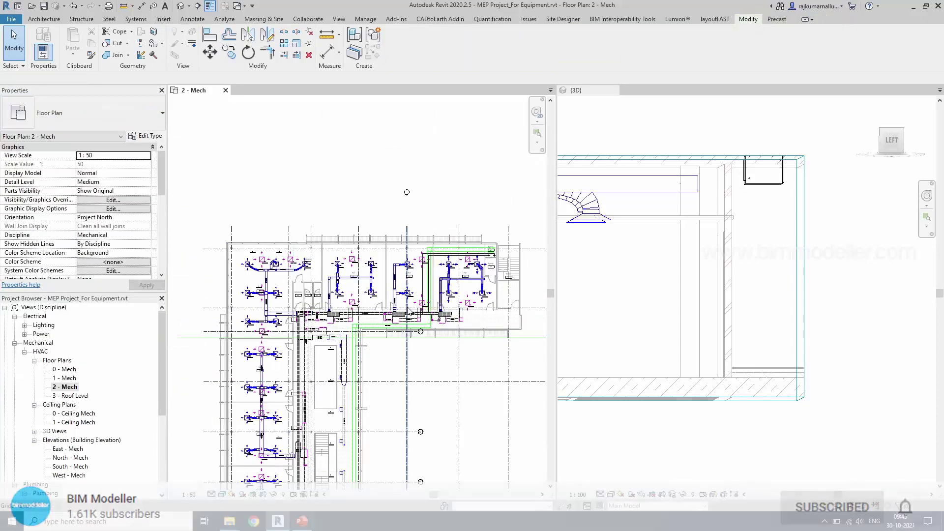
pyautogui.scroll(4, 438, 312)
pyautogui.moveTo(484, 317); pyautogui.dragTo(422, 346, button='middle')
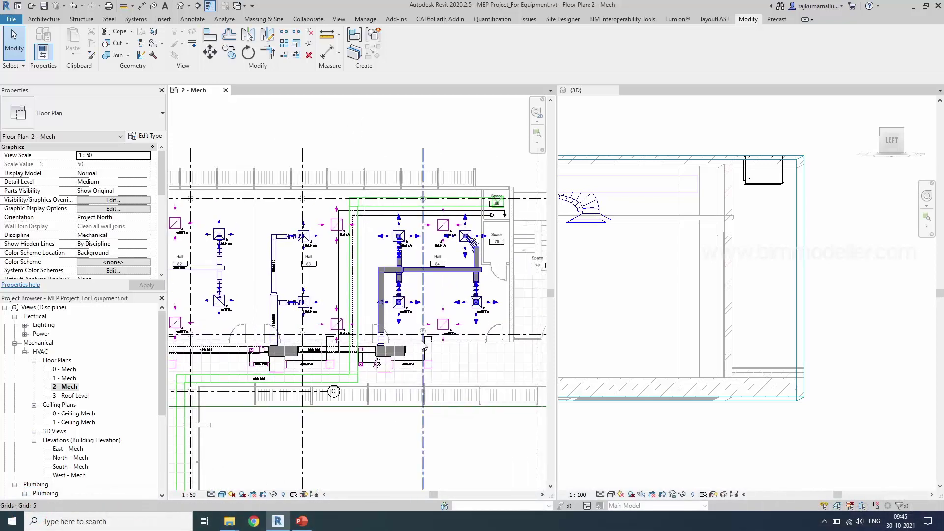